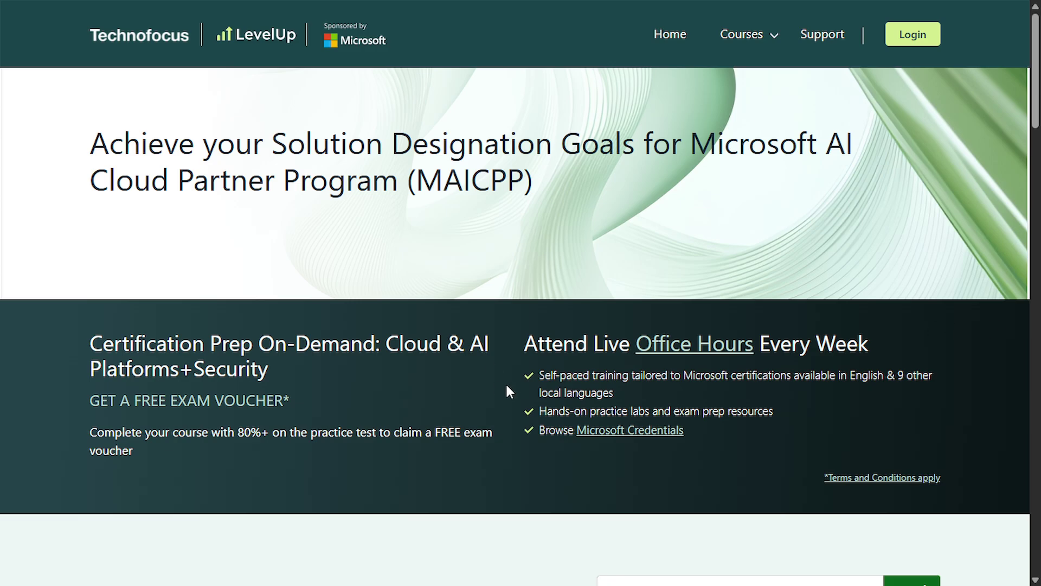
- Browse the LevelUp course grid and open the DP-700: Fabric Data Engineer - EN course page
scroll(510, 379, down, 7)
scroll(538, 370, down, 1)
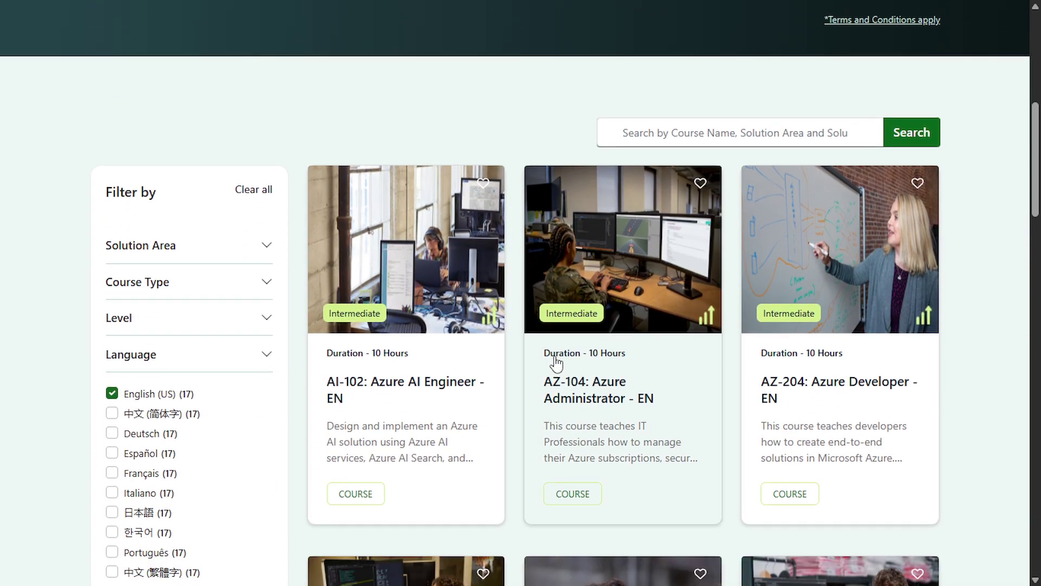
scroll(562, 361, down, 1)
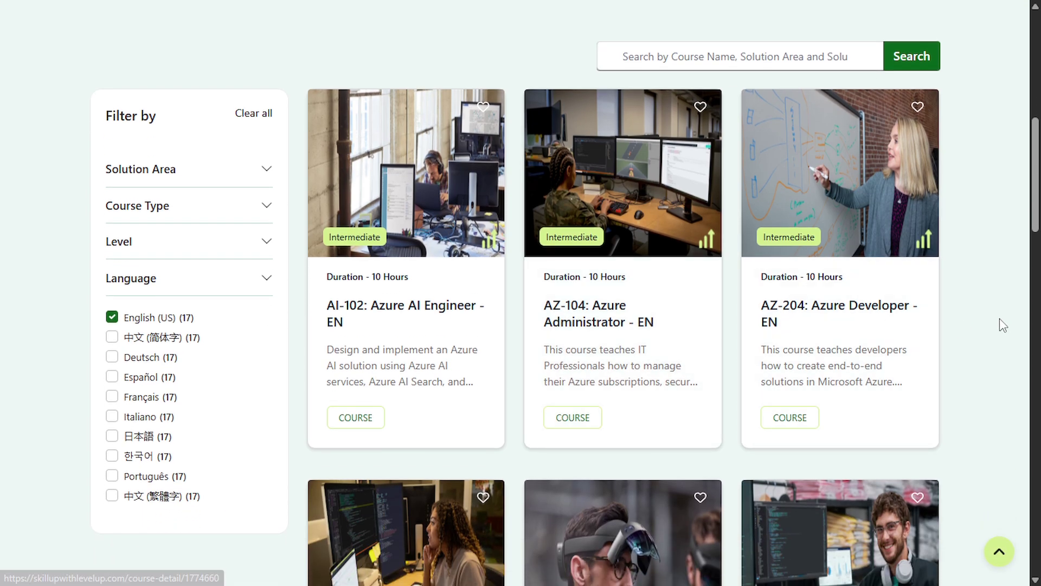
scroll(1003, 326, down, 3)
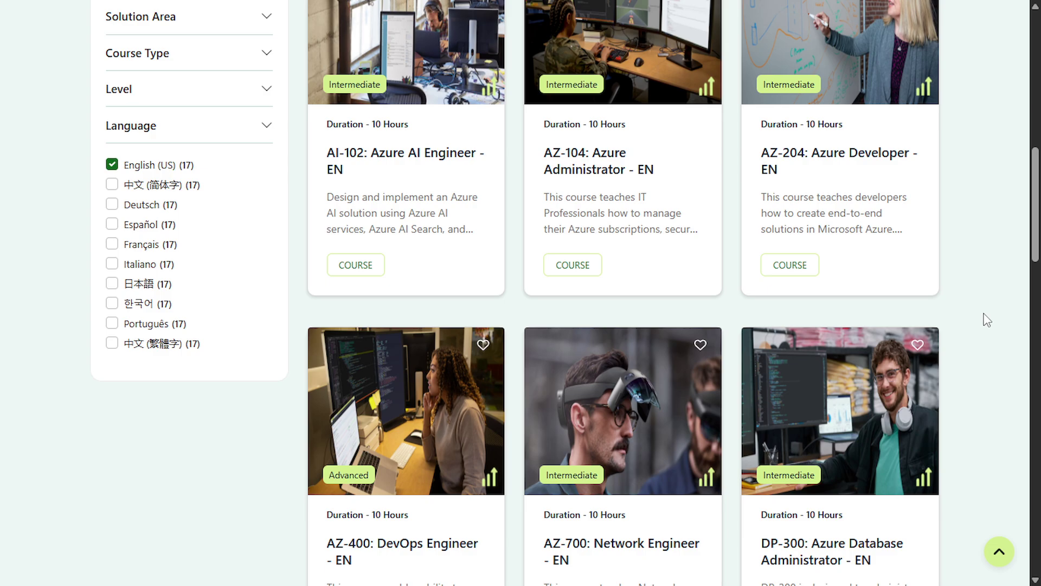
scroll(986, 320, down, 5)
scroll(987, 320, down, 2)
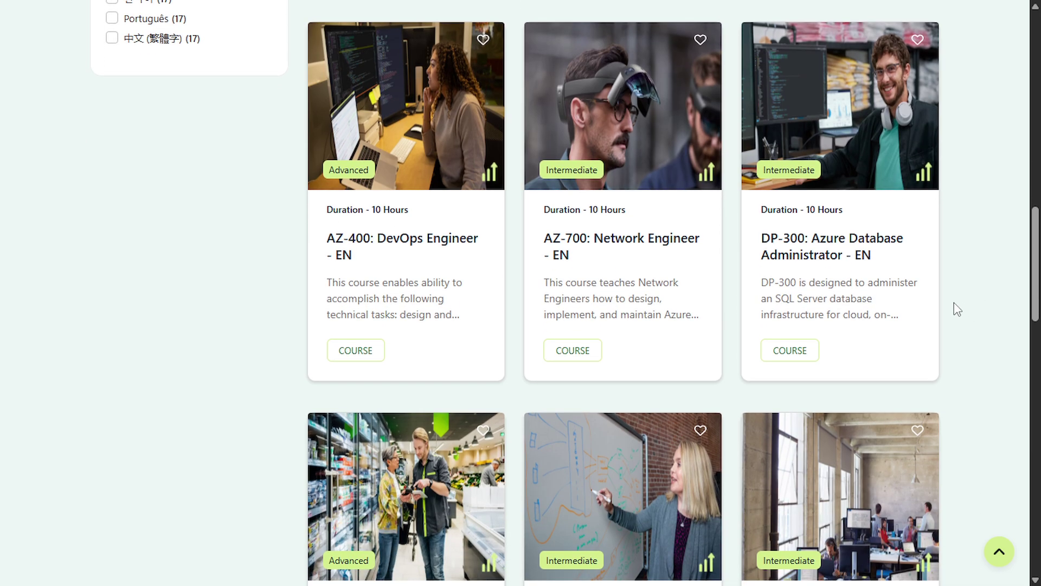
scroll(551, 390, down, 15)
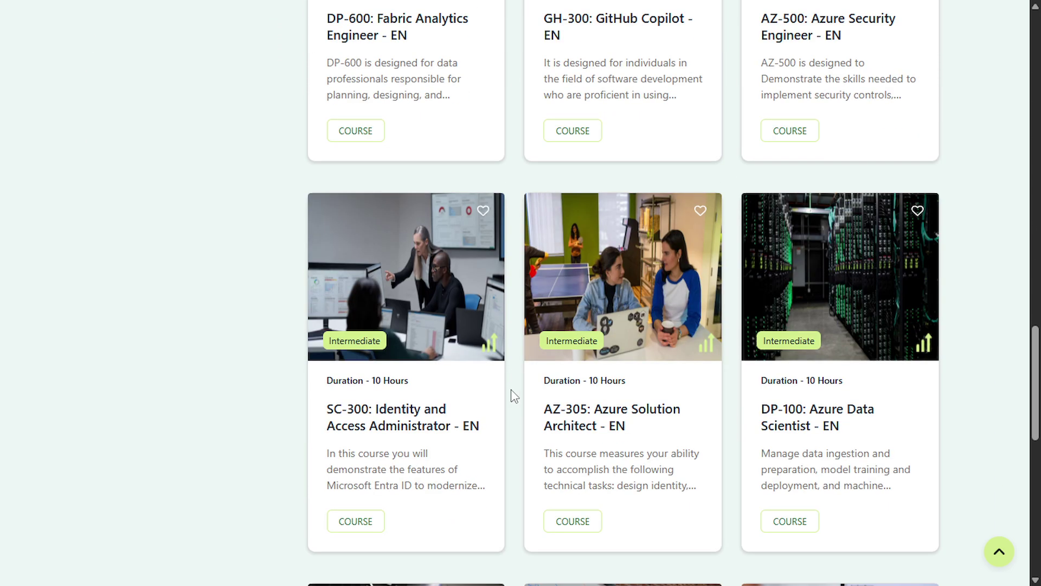
scroll(487, 399, down, 5)
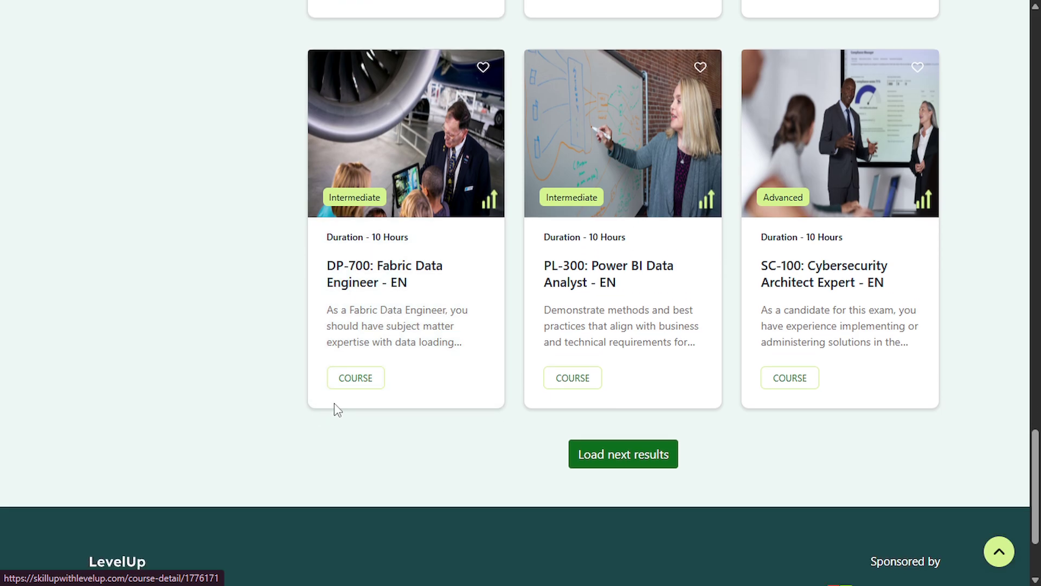
click(358, 386)
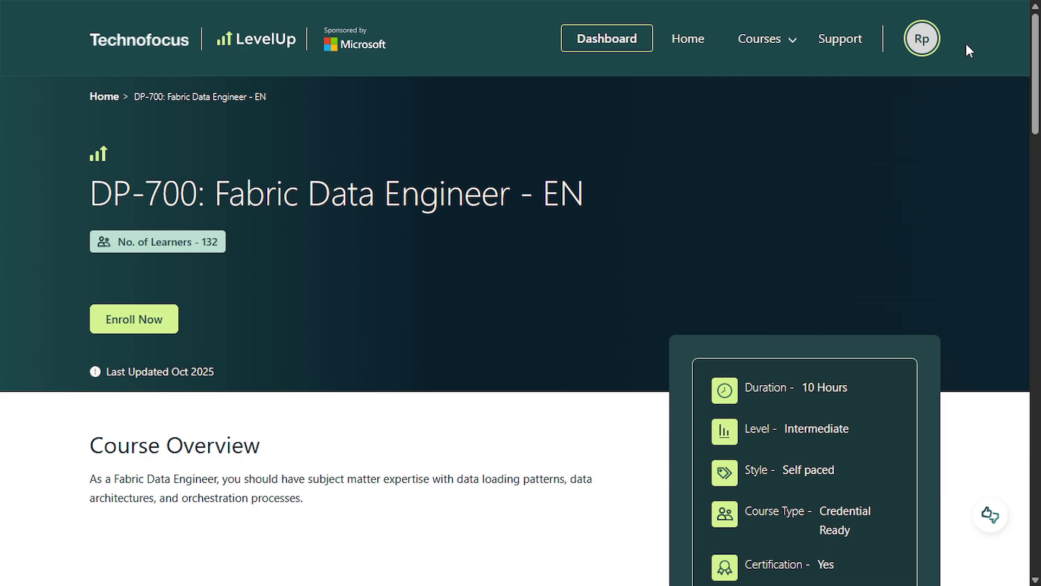
- Enroll in DP-700: Fabric Data Engineer and confirm it lists beside DP-100 and PL-300
click(923, 44)
scroll(830, 380, down, 3)
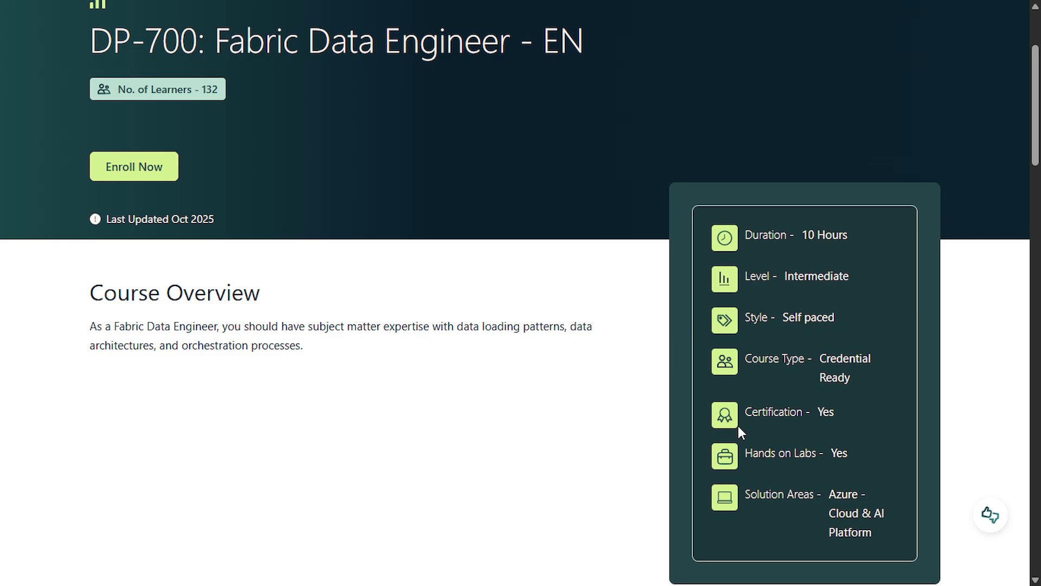
scroll(474, 397, up, 4)
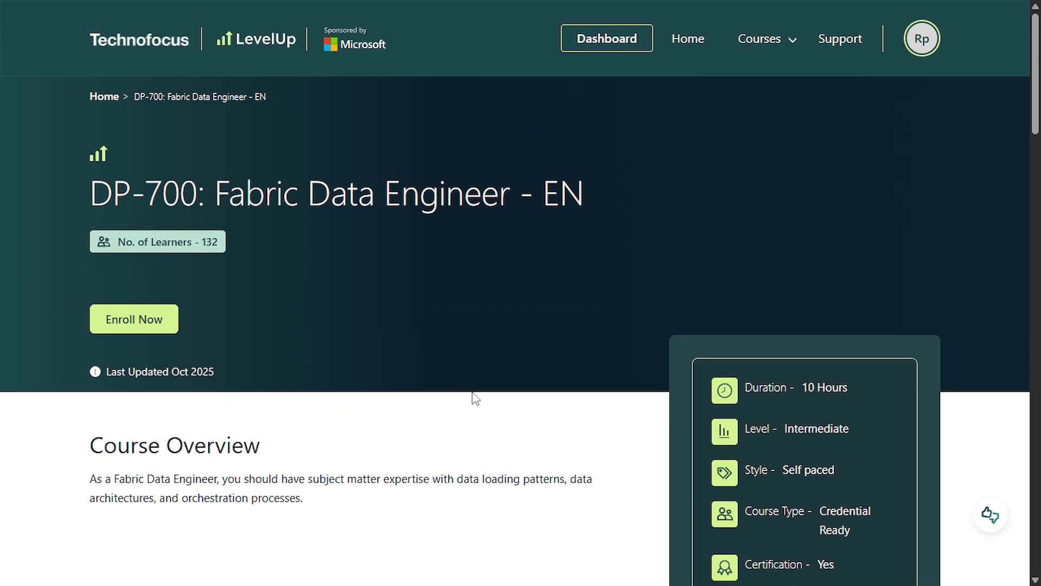
scroll(499, 342, down, 10)
scroll(428, 309, down, 4)
scroll(96, 191, up, 2)
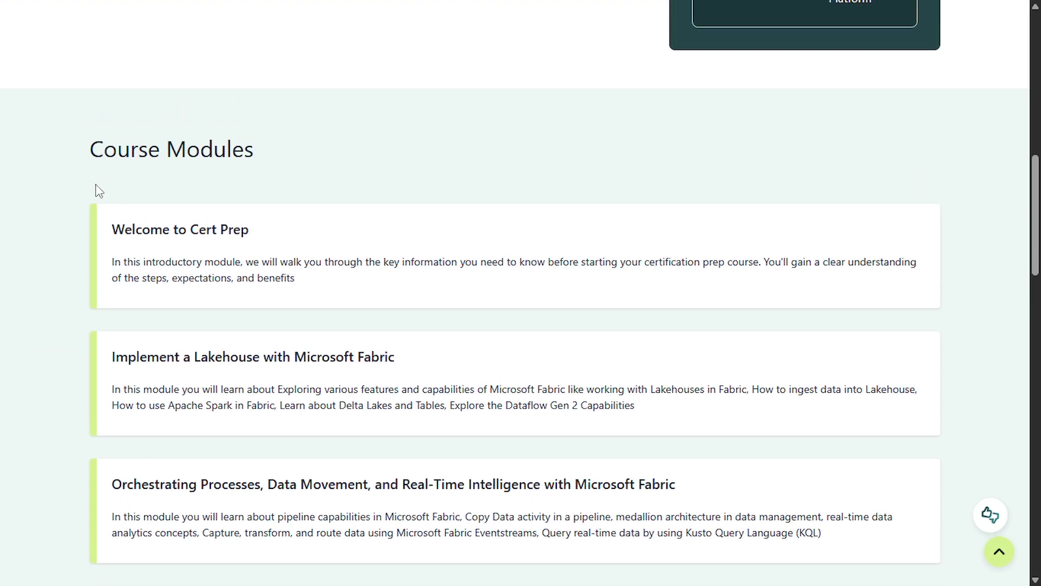
scroll(364, 332, down, 1)
scroll(364, 332, down, 10)
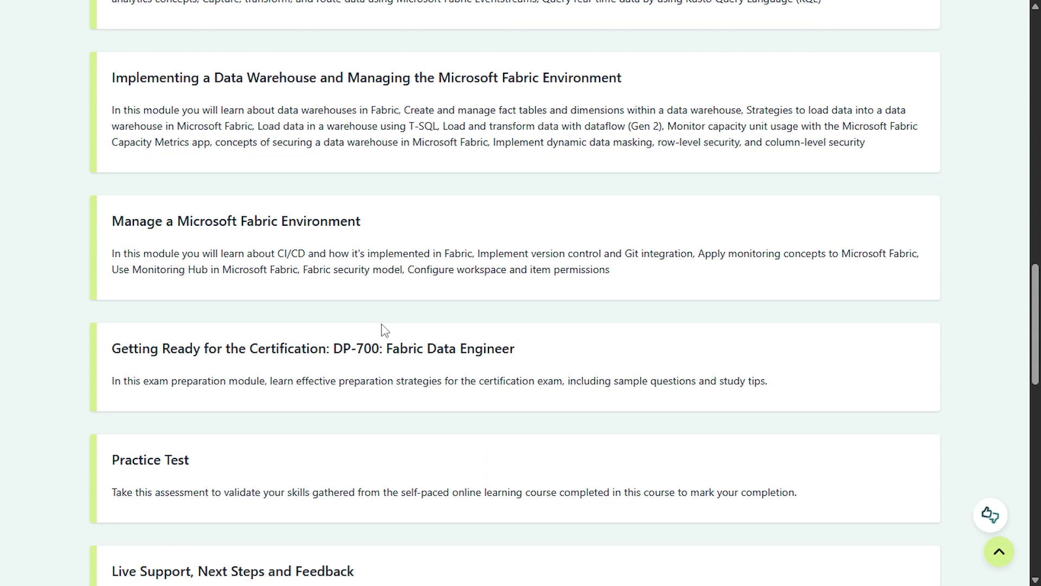
scroll(207, 323, up, 20)
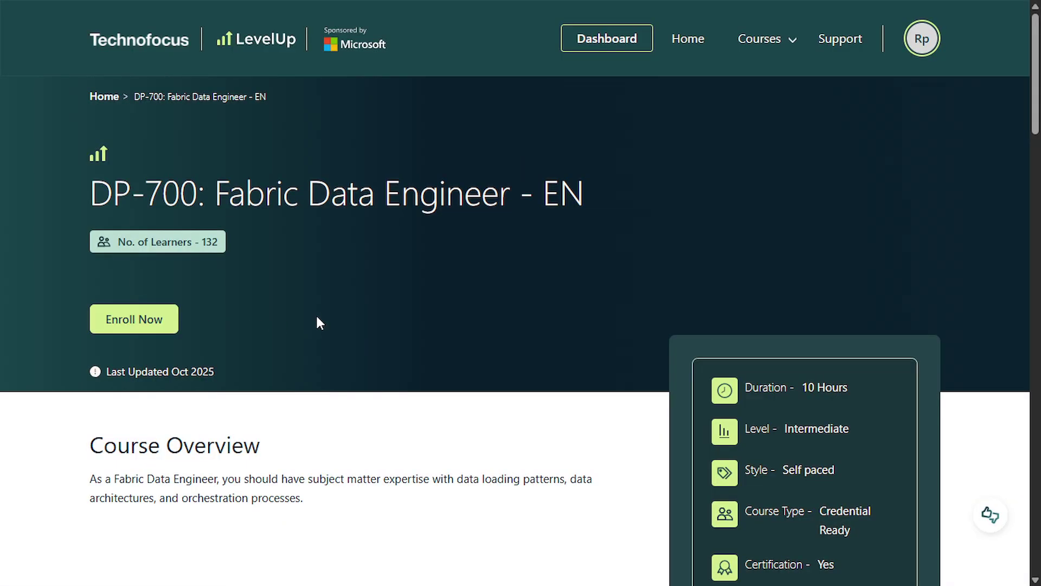
scroll(614, 271, down, 4)
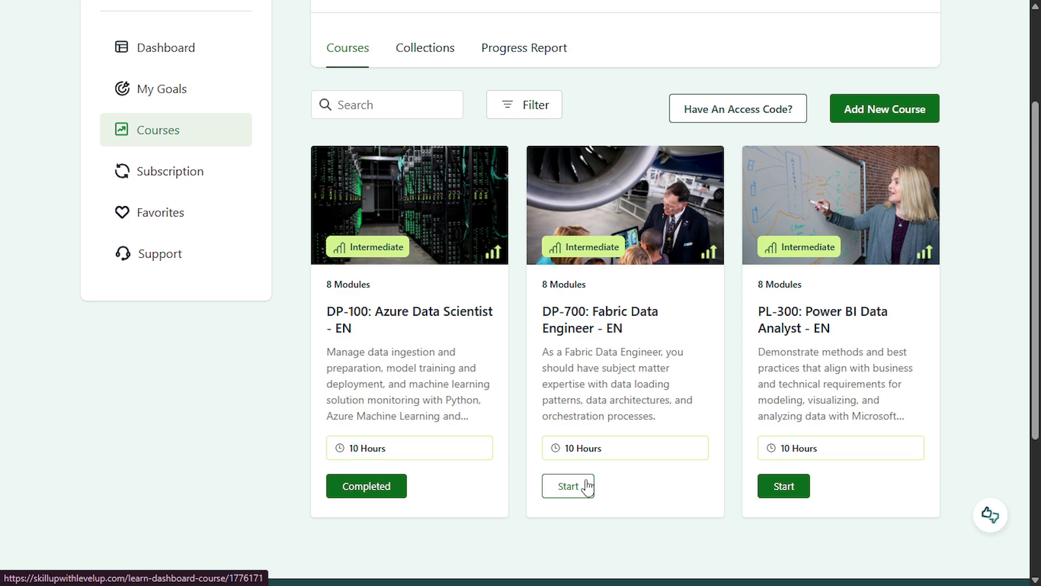
- Start the DP-700 course and review its eight modules at 0% progress
click(587, 486)
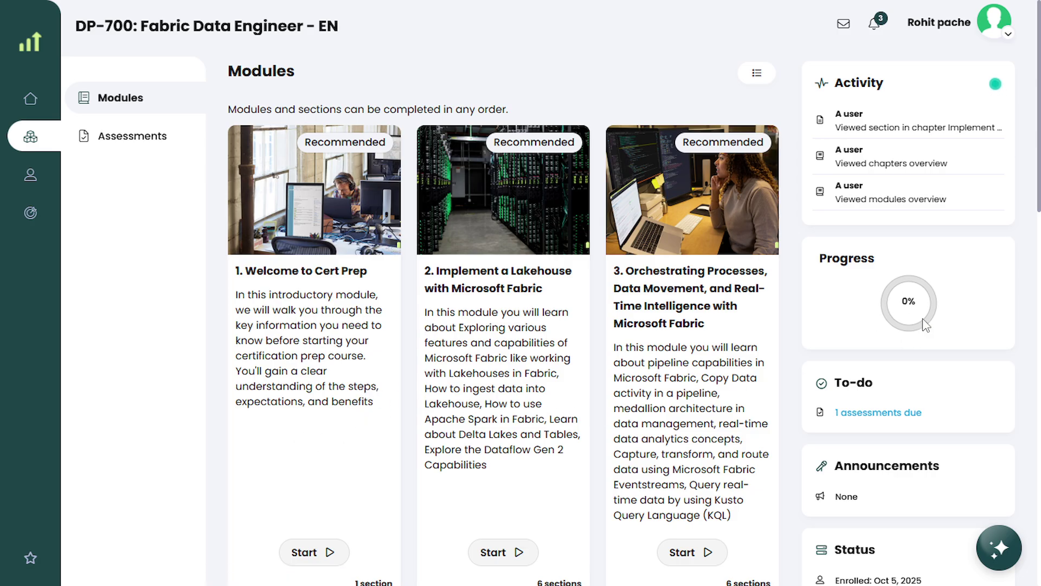
scroll(530, 373, down, 4)
scroll(531, 373, down, 15)
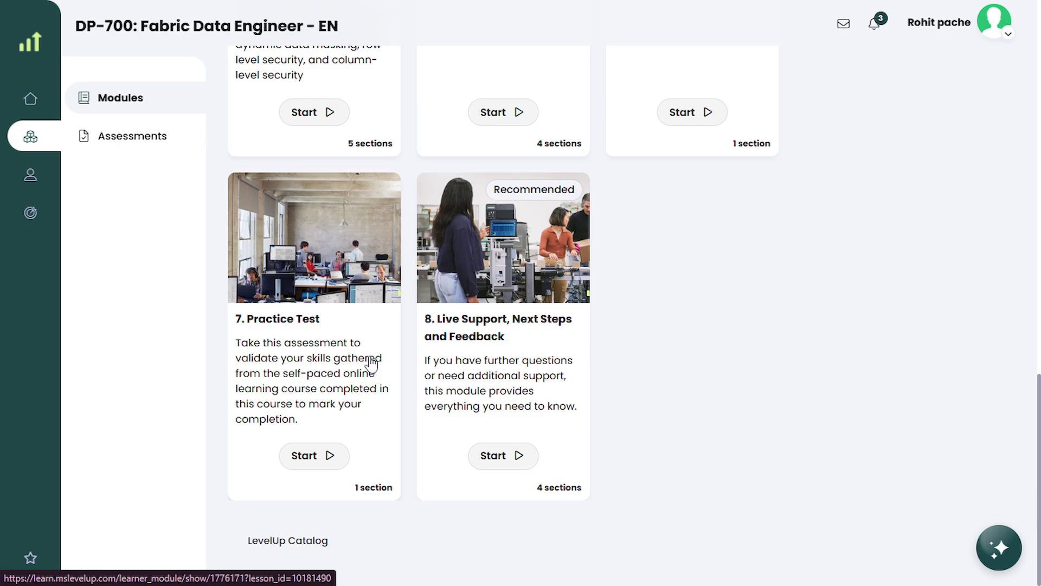
scroll(542, 369, up, 15)
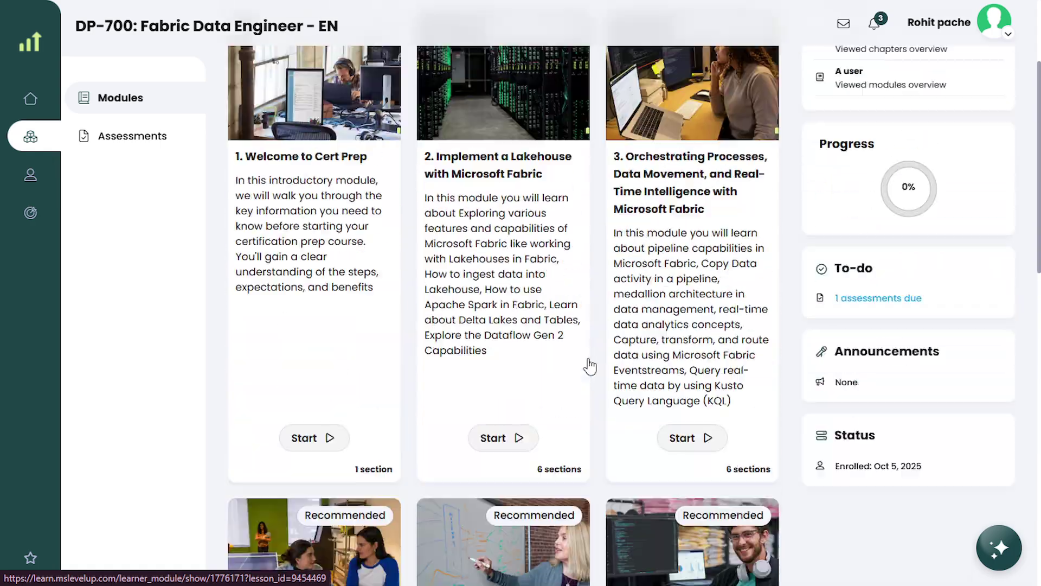
- Locate the 100% discount voucher code in the email, expiring 31 Mar 2026
scroll(590, 366, up, 2)
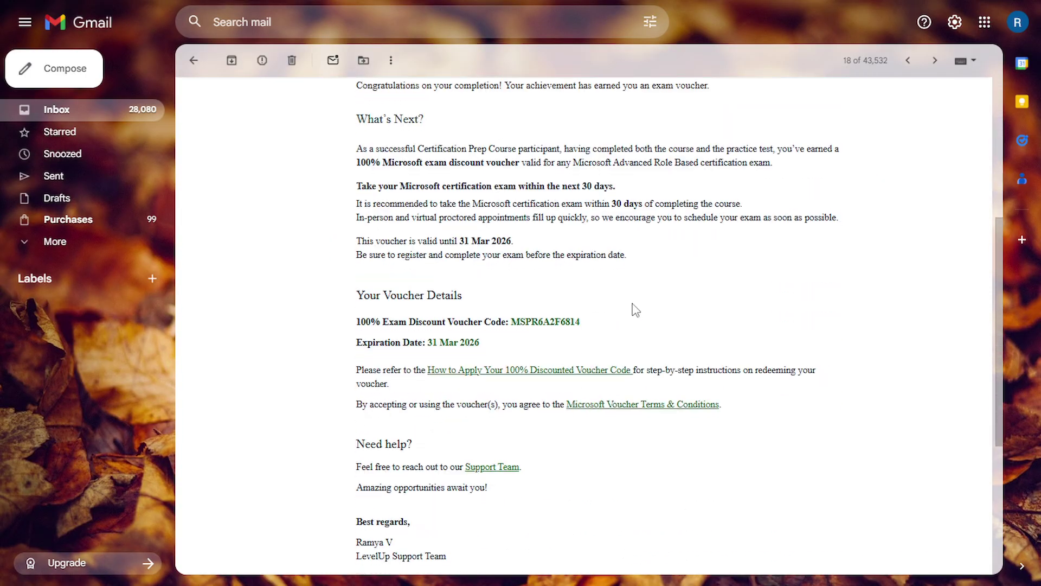
scroll(552, 315, down, 3)
scroll(551, 314, up, 4)
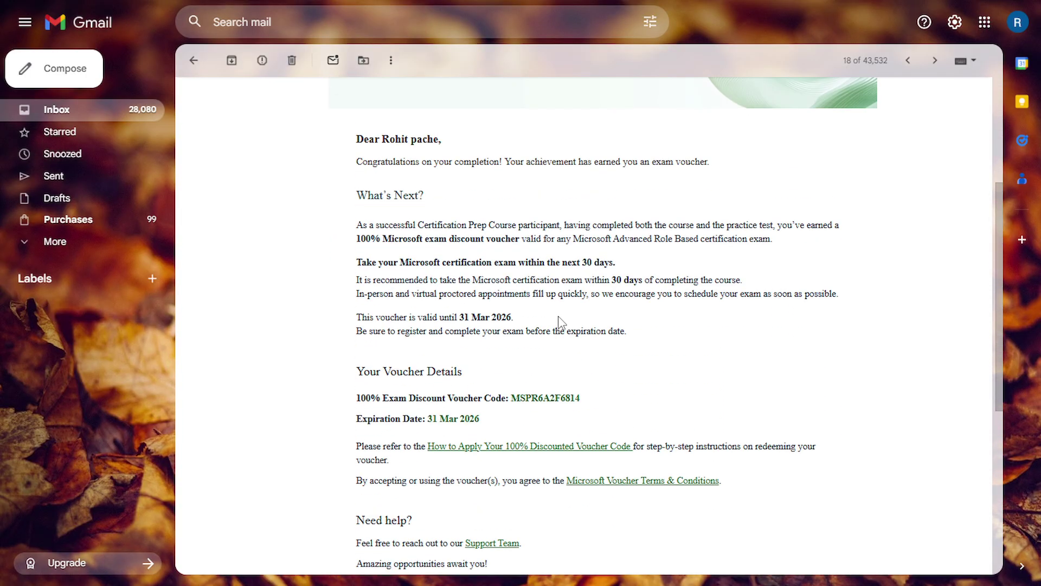
scroll(561, 321, down, 3)
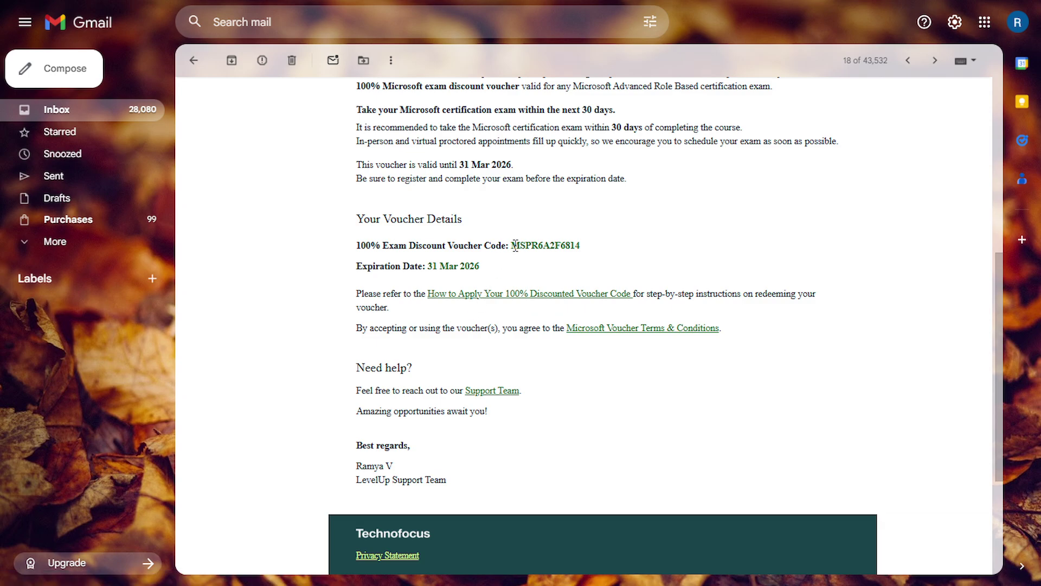
drag(513, 245, 585, 248)
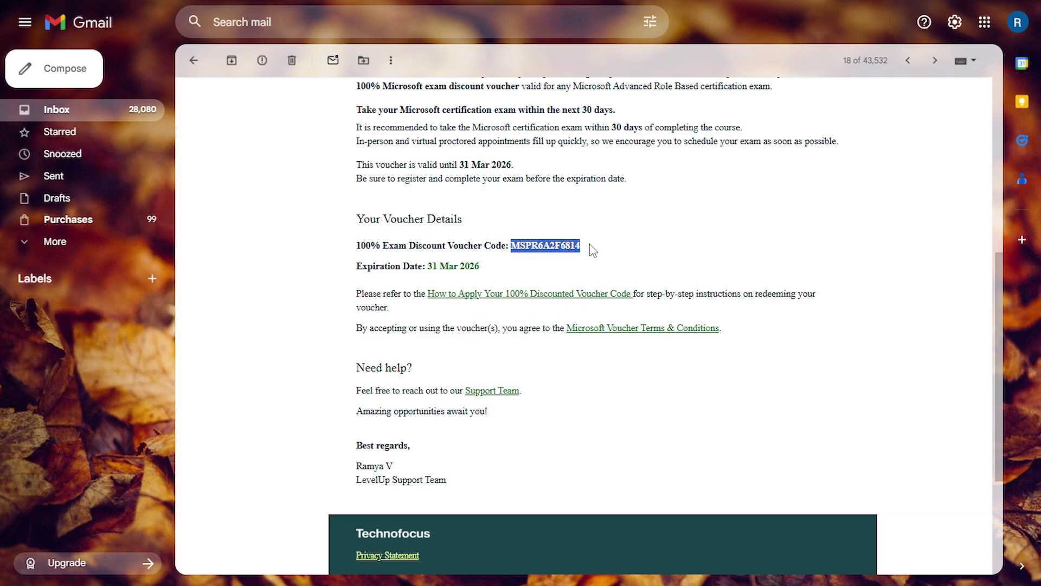
click(629, 245)
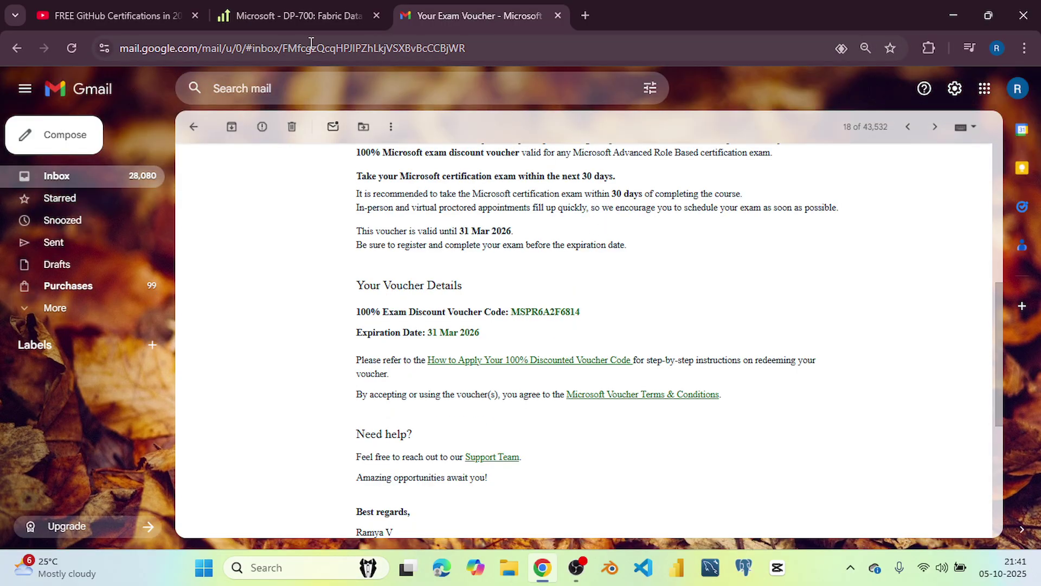
- Copy the DP-100: Azure Data Scientist - EN title from My Courses and exit fullscreen
click(297, 21)
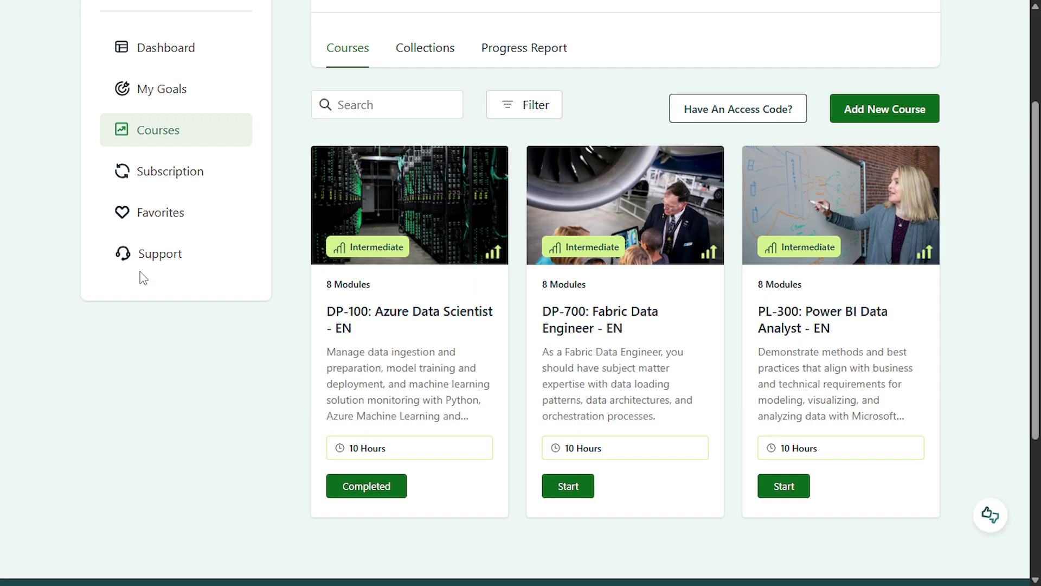
scroll(193, 274, up, 1)
scroll(372, 360, down, 3)
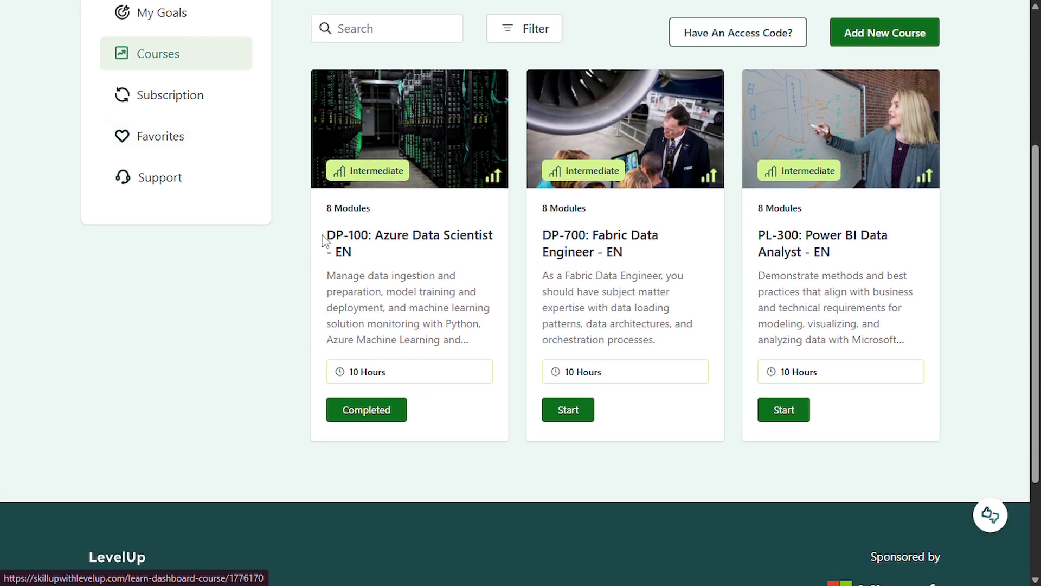
drag(324, 239, 354, 254)
key(ctrl+c)
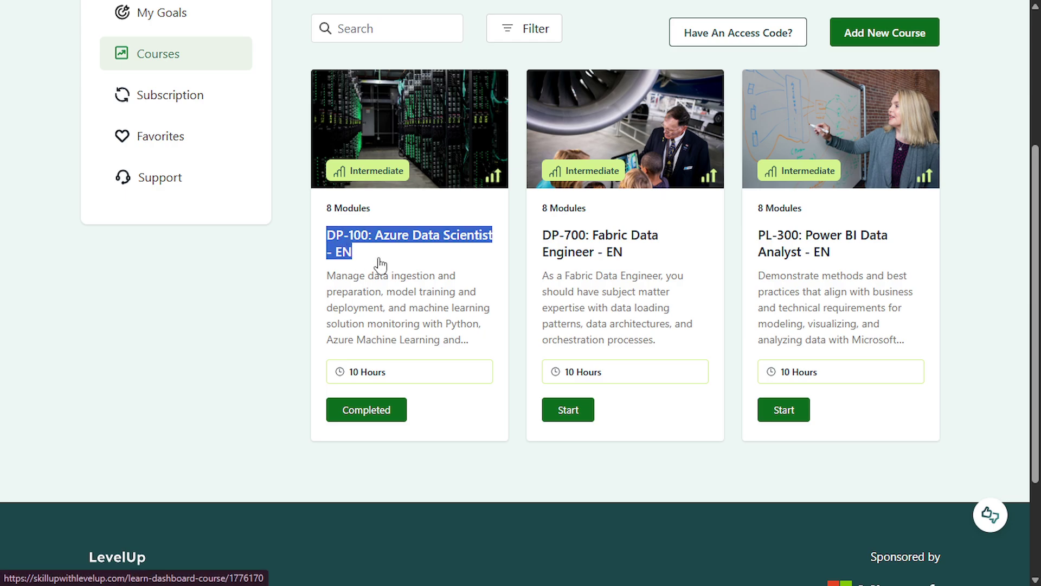
key(F11)
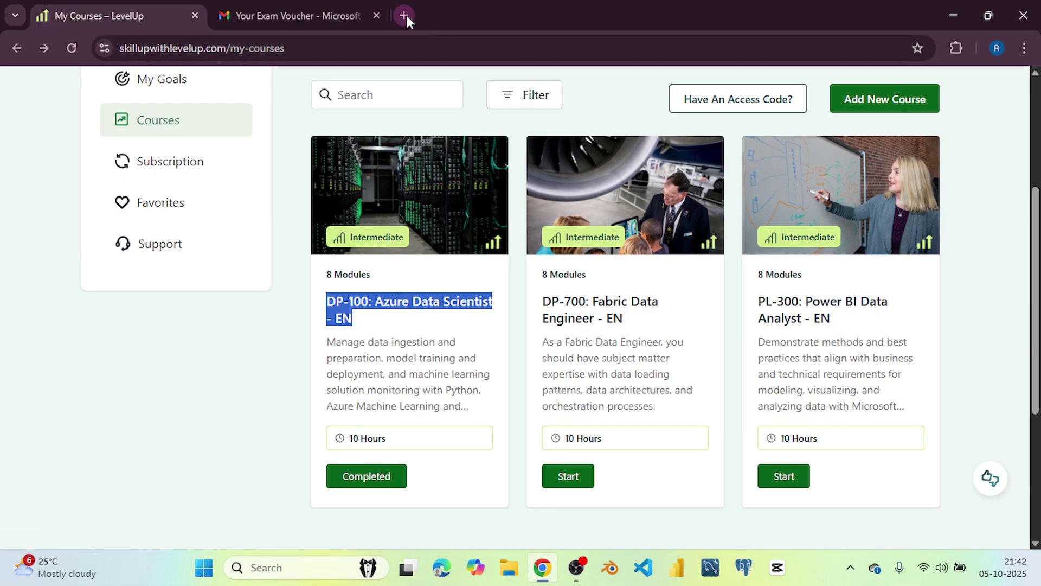
- Search the copied DP-100 title in a new tab and open the Azure Data Scientist Associate certification page
click(404, 15)
key(ctrl+v)
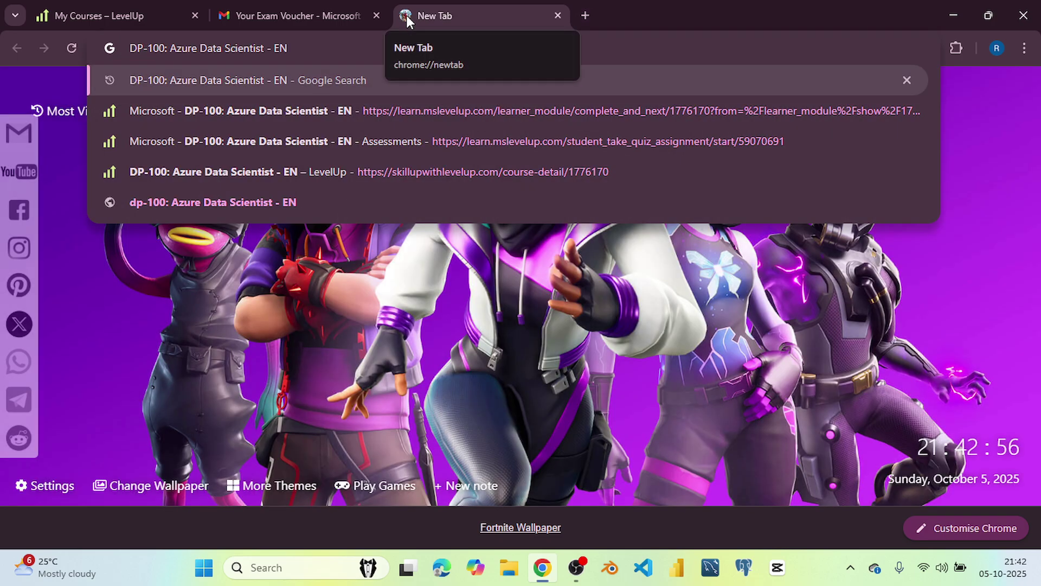
key(Return)
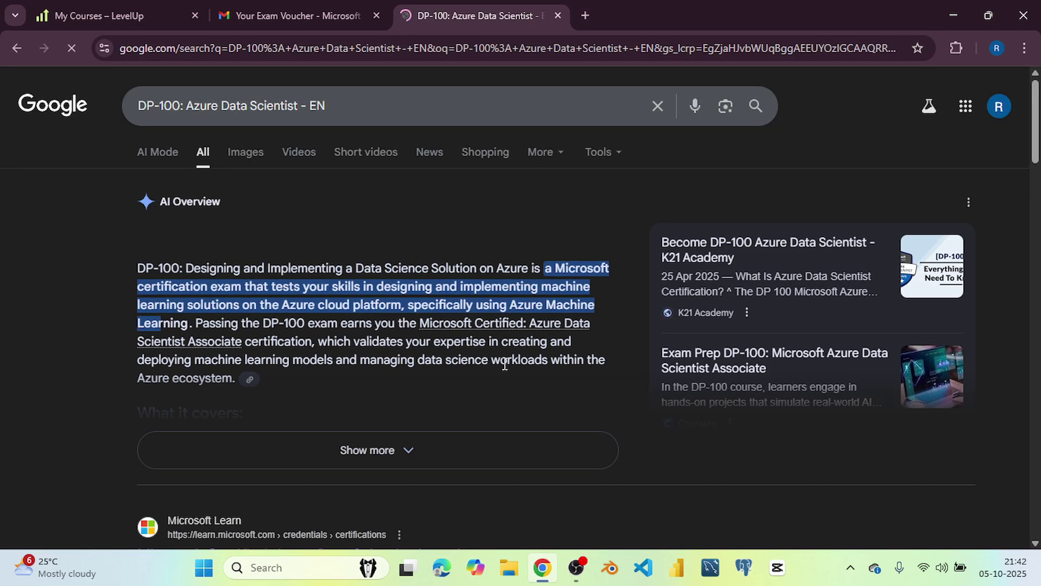
scroll(539, 375, down, 4)
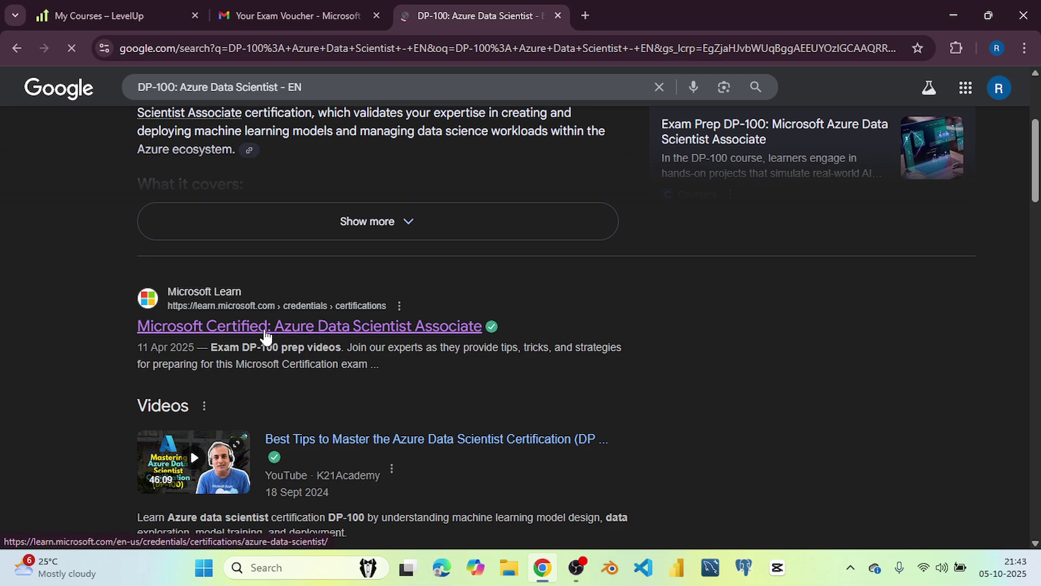
click(261, 332)
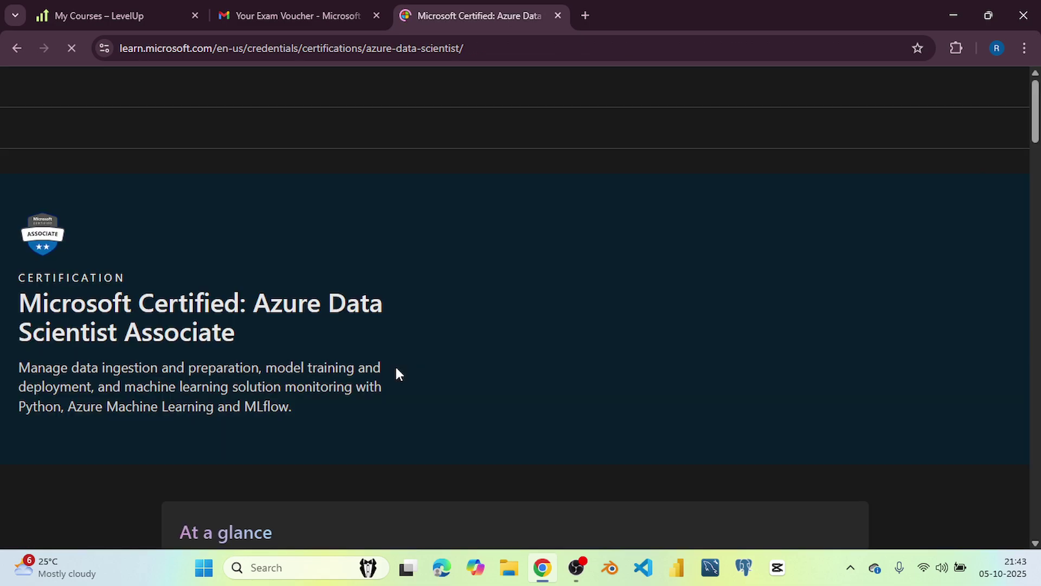
- Choose Schedule exam to reach the Transfer to Pearson Vue form for DP-100
scroll(394, 344, down, 7)
scroll(394, 344, up, 3)
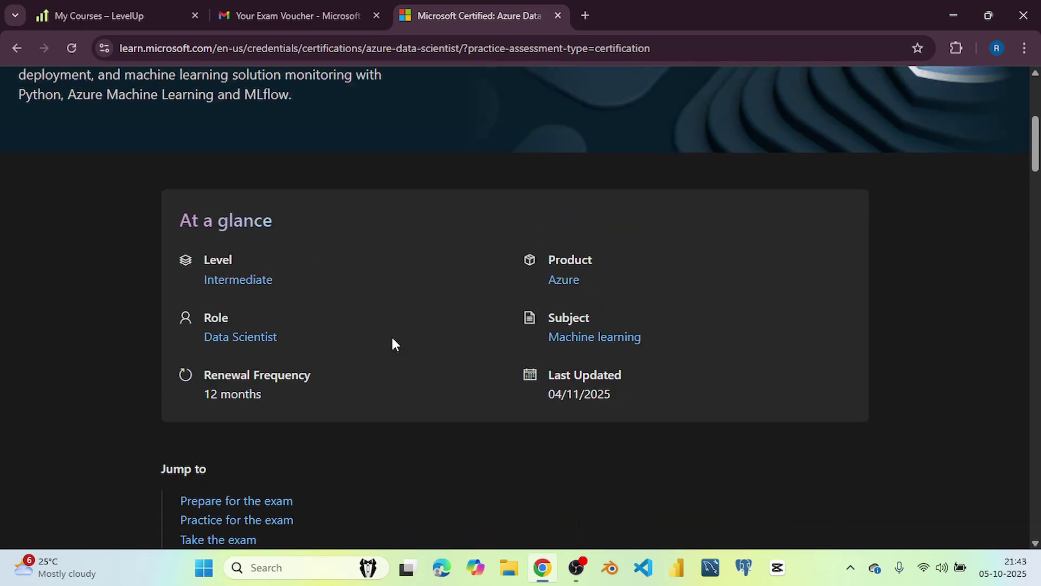
scroll(395, 344, down, 15)
scroll(393, 336, down, 20)
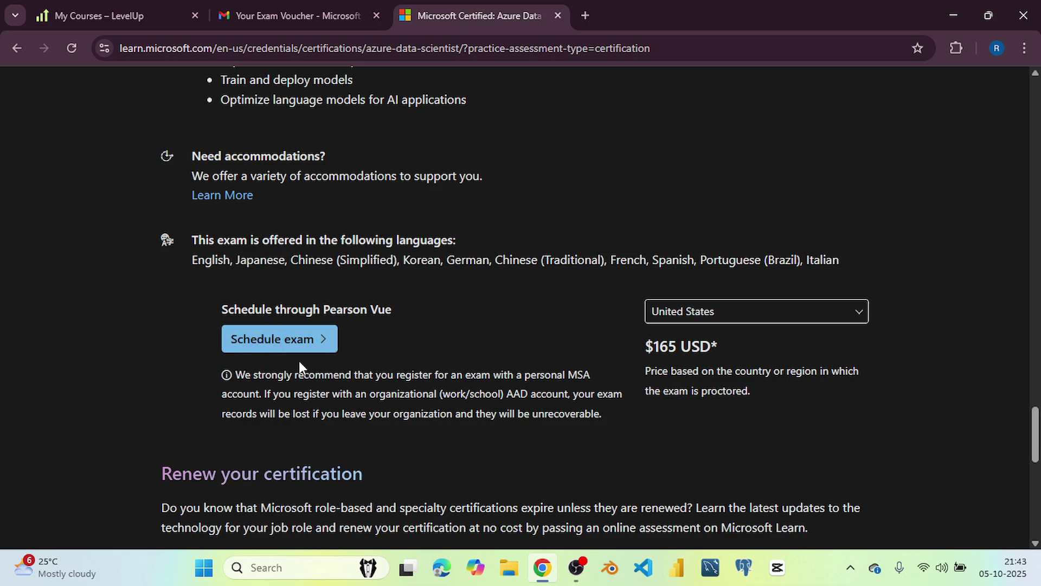
click(287, 353)
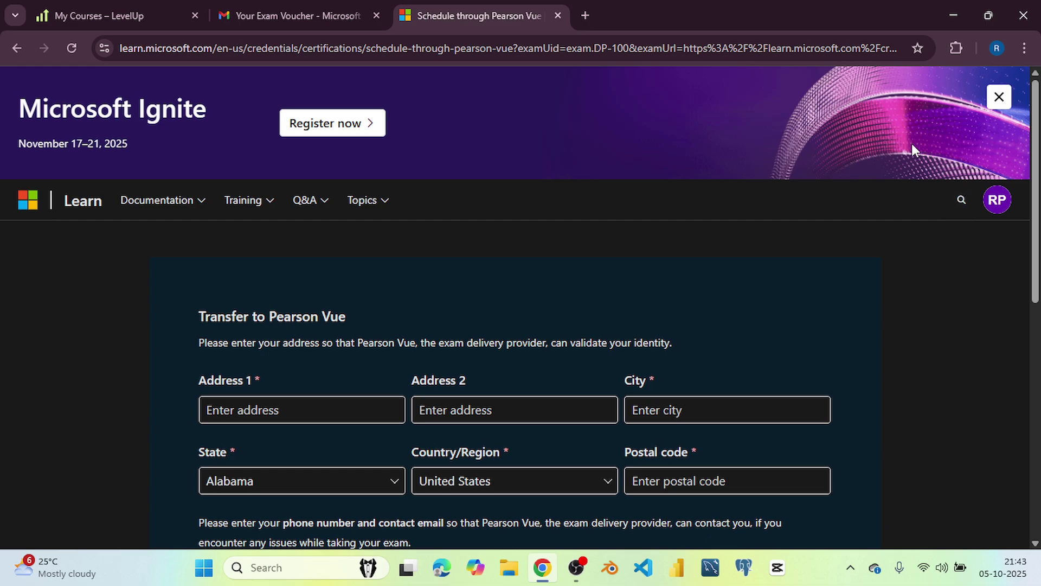
scroll(543, 272, down, 4)
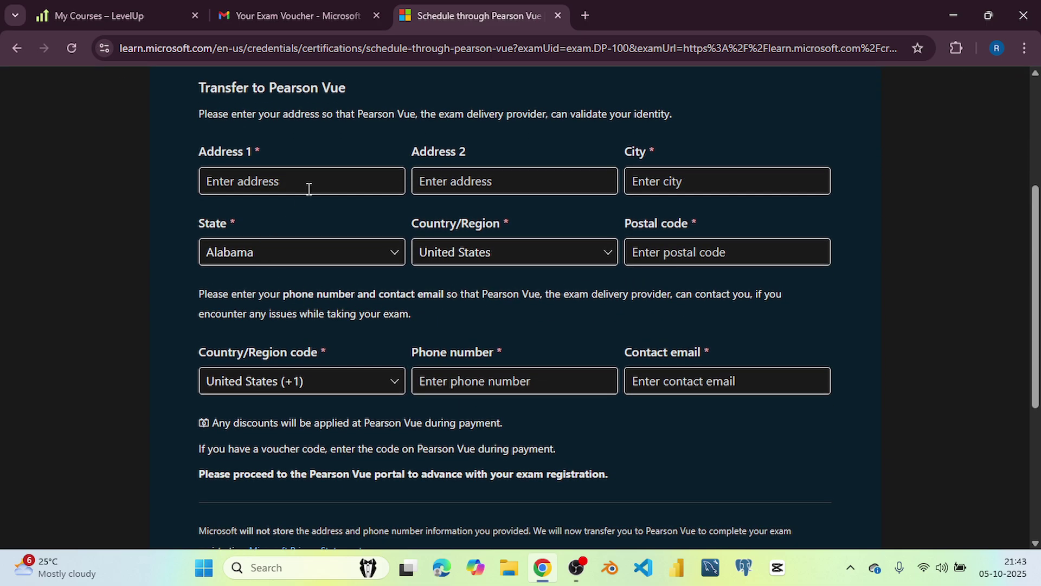
- Choose to take the exam online with OnVUE, in English
click(313, 182)
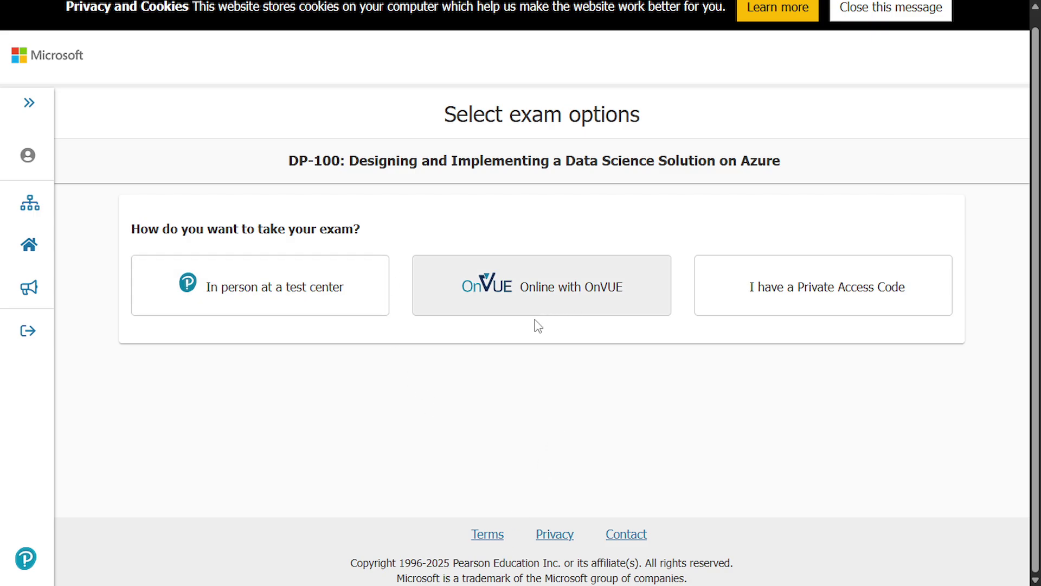
click(553, 310)
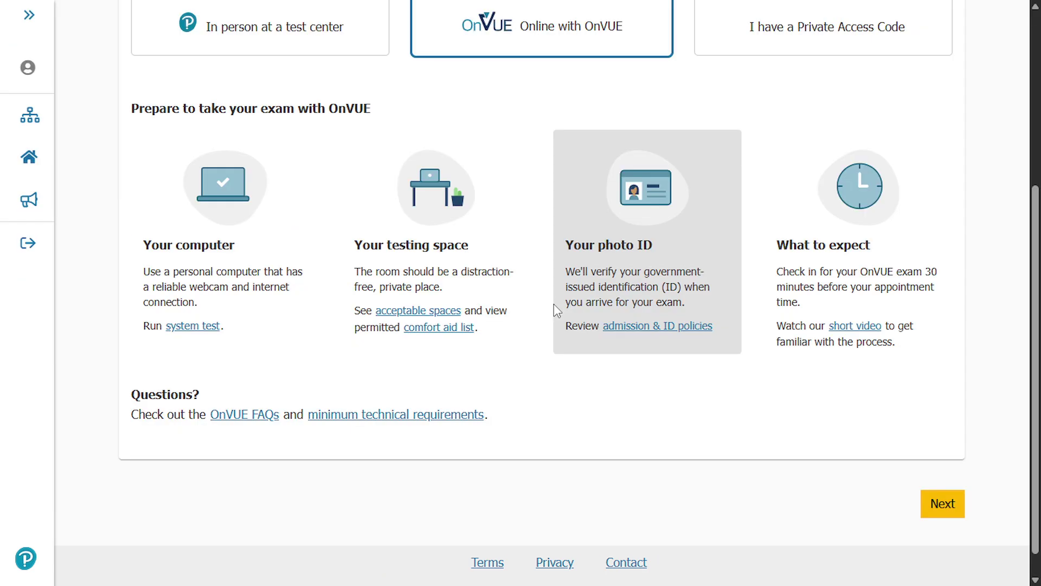
scroll(546, 353, up, 3)
scroll(759, 434, down, 4)
click(943, 488)
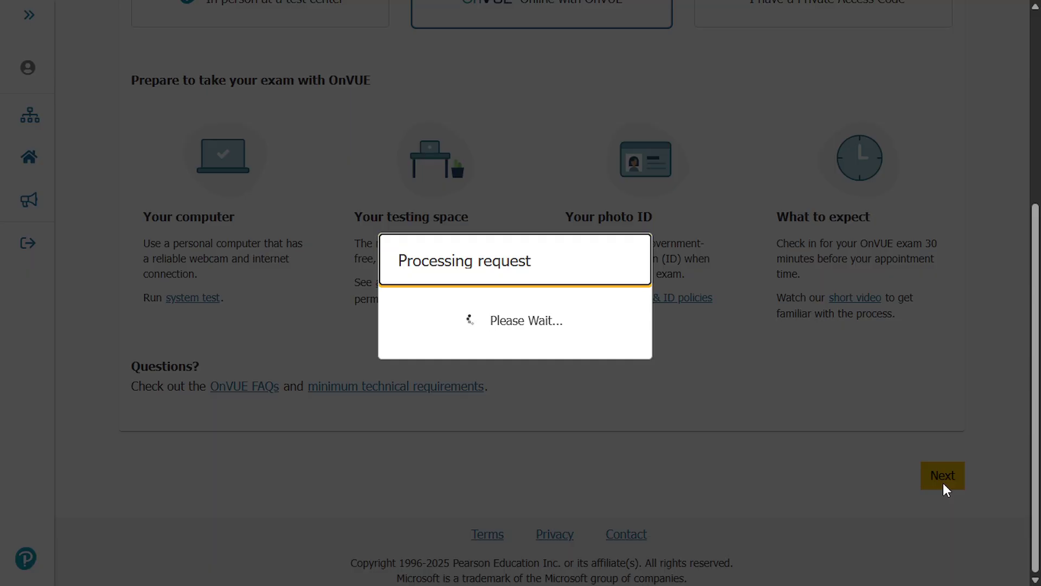
scroll(427, 371, down, 1)
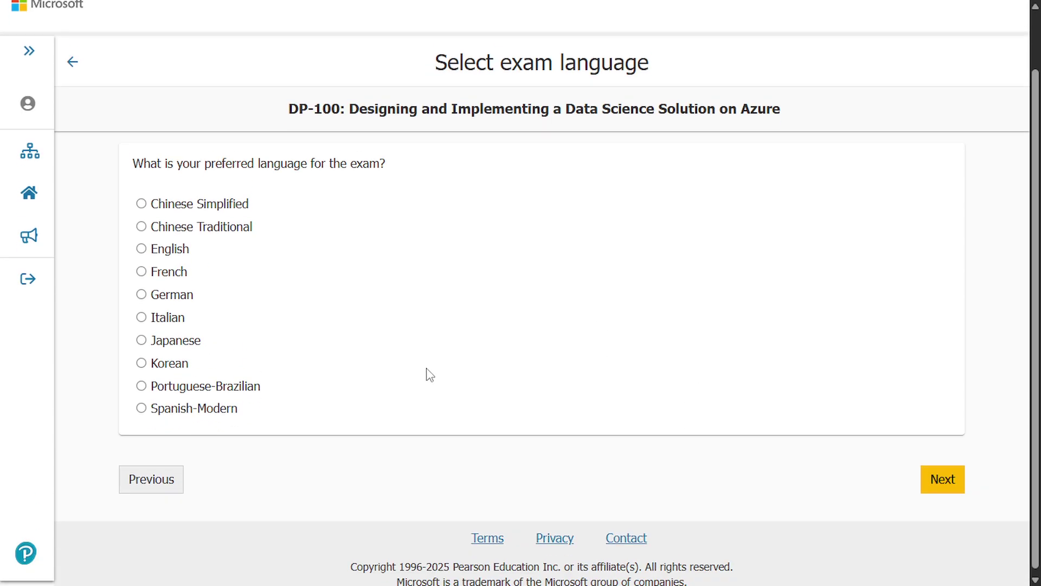
click(141, 245)
click(948, 471)
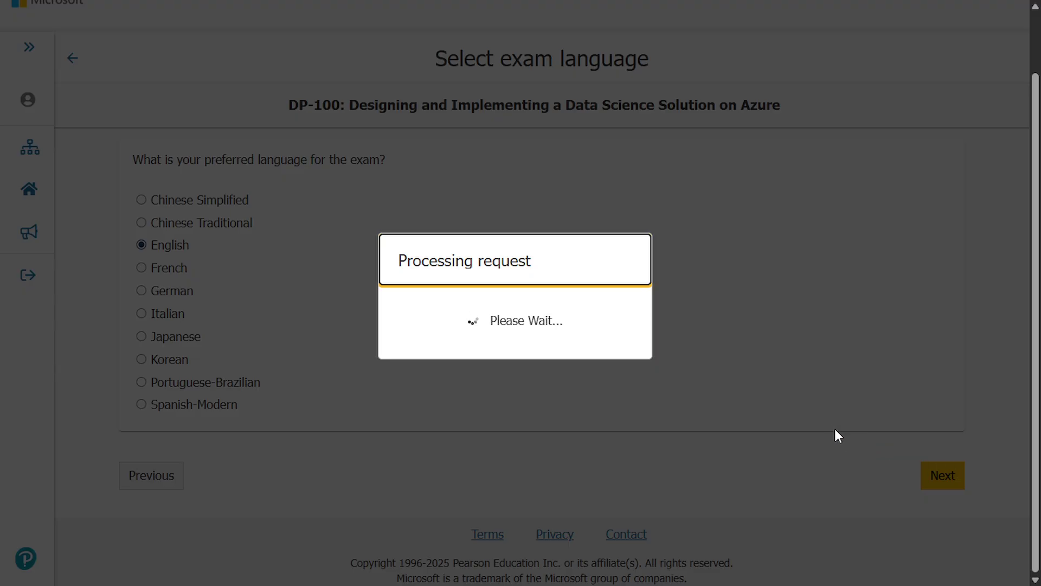
- Answer Yes to the Code of Conduct, Credentials Program Agreement and acknowledgement questions
scroll(380, 315, down, 1)
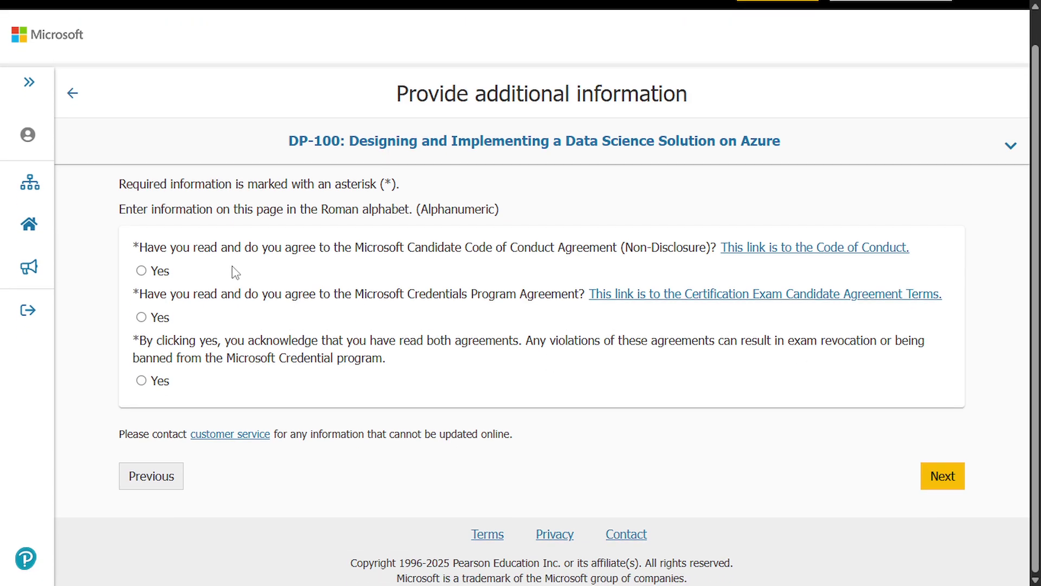
click(141, 270)
click(141, 317)
click(142, 381)
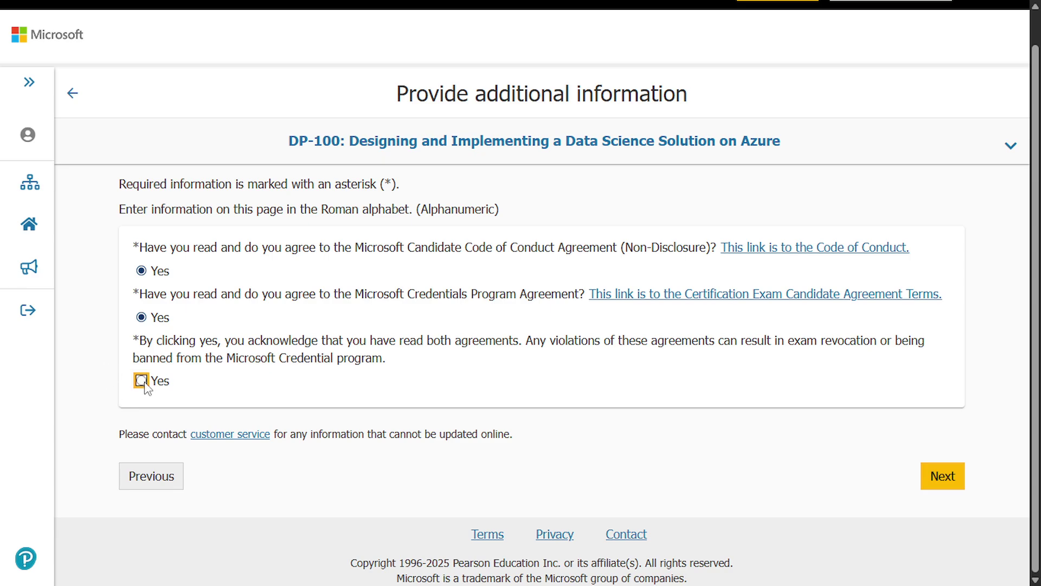
- Submit the agreements, then accept the Candidate Agreement, data processing, monitoring, third-party and license terms
click(940, 478)
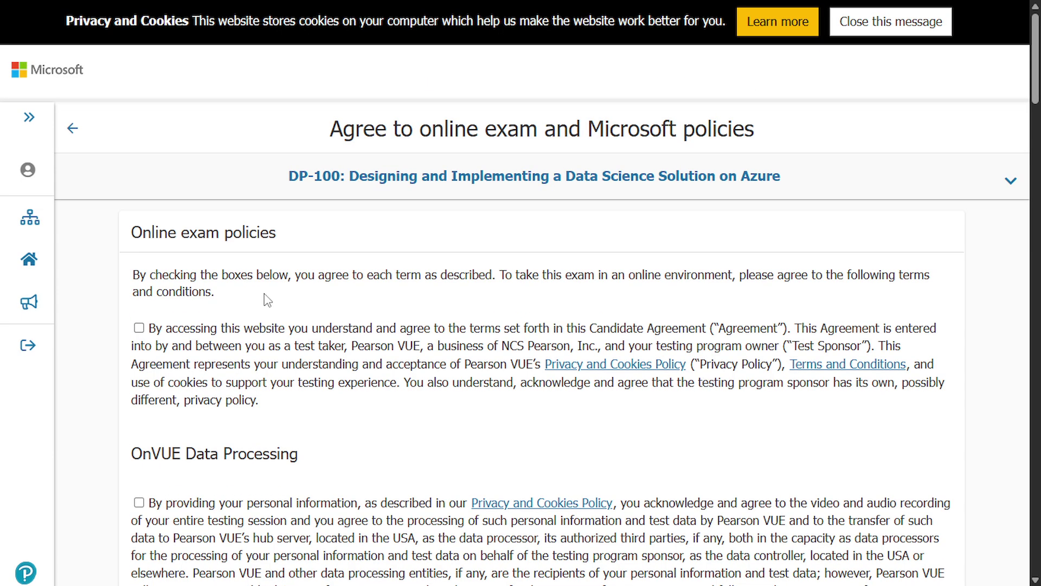
click(138, 328)
scroll(157, 314, down, 4)
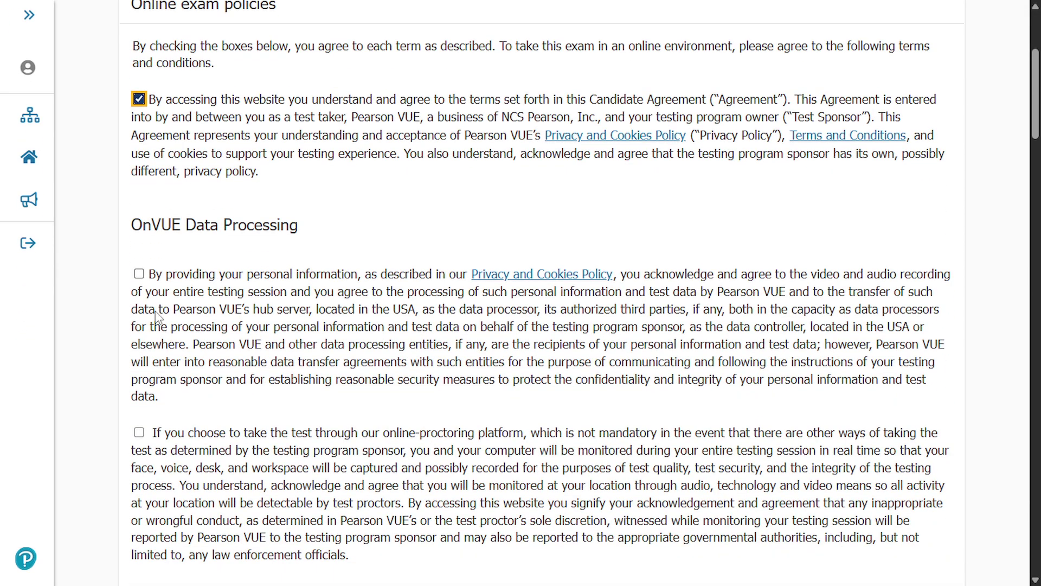
click(139, 273)
click(139, 433)
scroll(299, 387, down, 7)
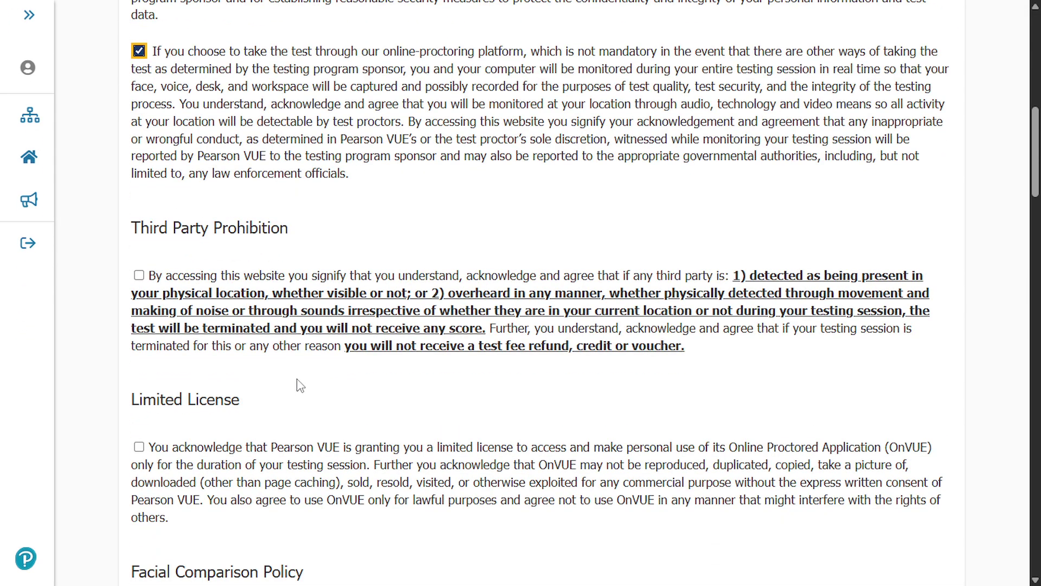
click(139, 275)
click(139, 446)
- Accept the Facial Comparison and Testing Space Verification policies, agree, and keep English proctoring
scroll(192, 457, down, 1)
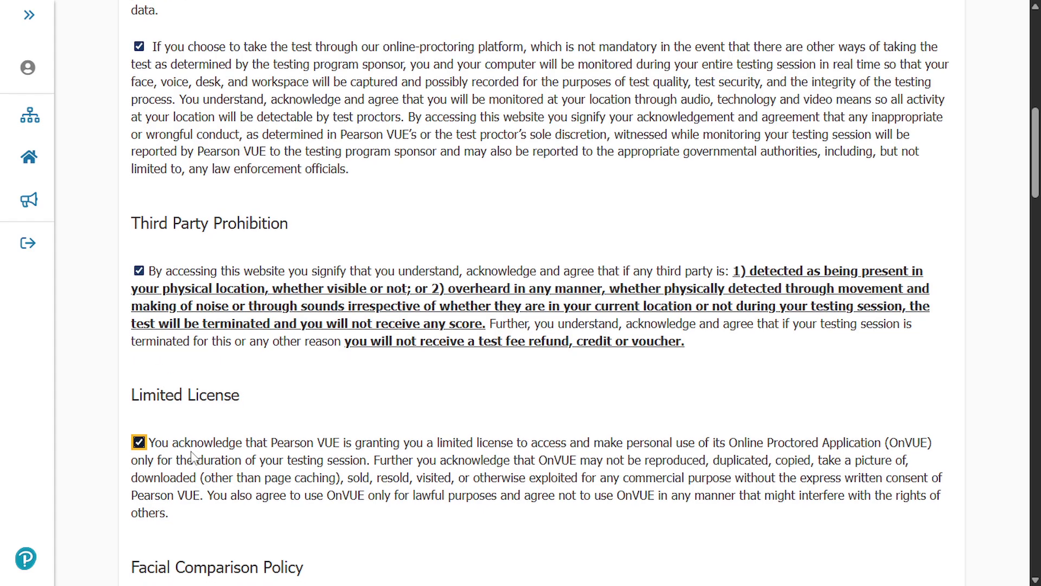
scroll(193, 457, down, 7)
click(139, 238)
click(138, 409)
scroll(512, 416, down, 6)
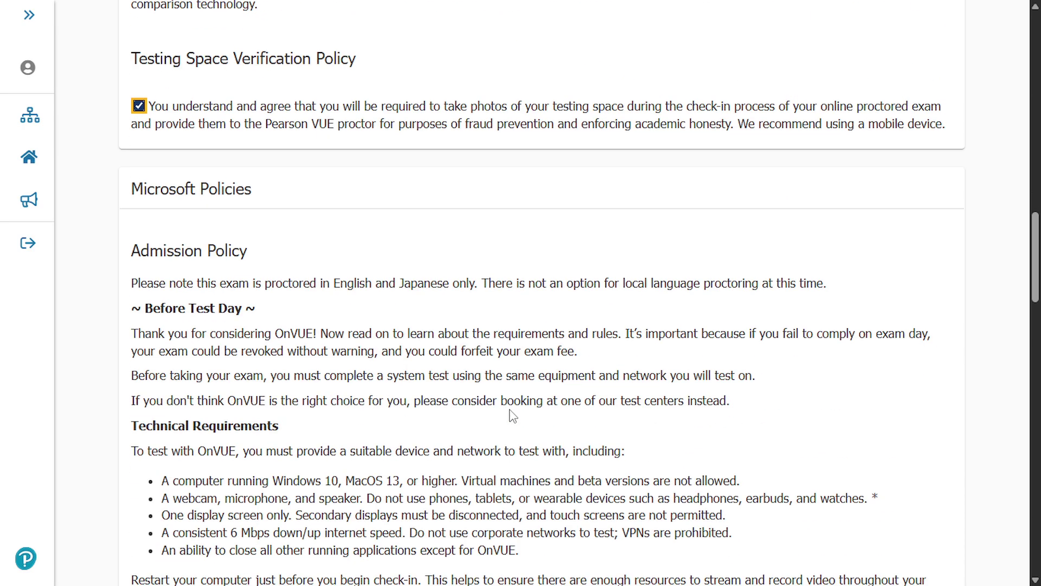
scroll(512, 417, down, 20)
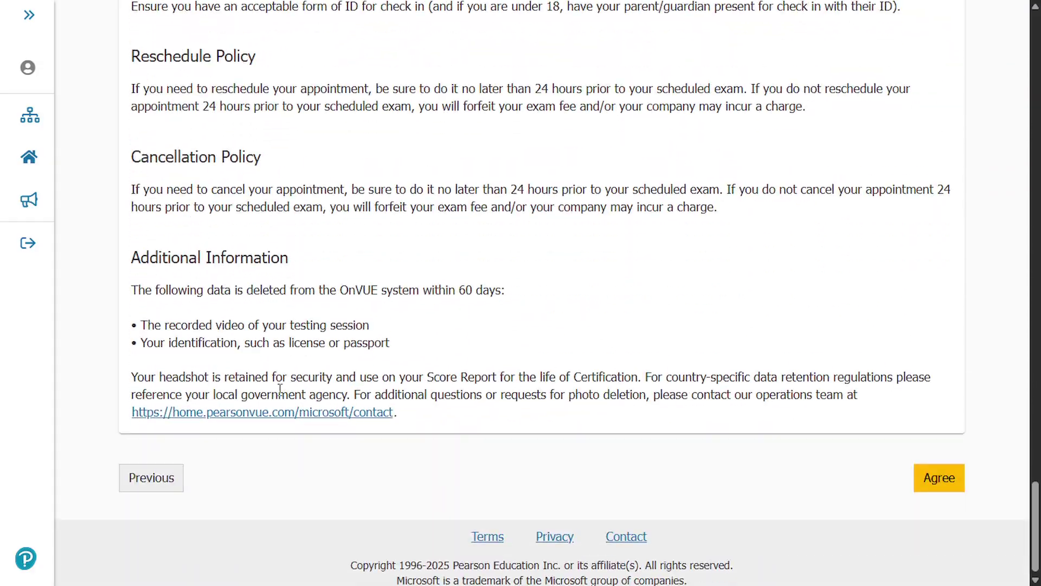
click(953, 479)
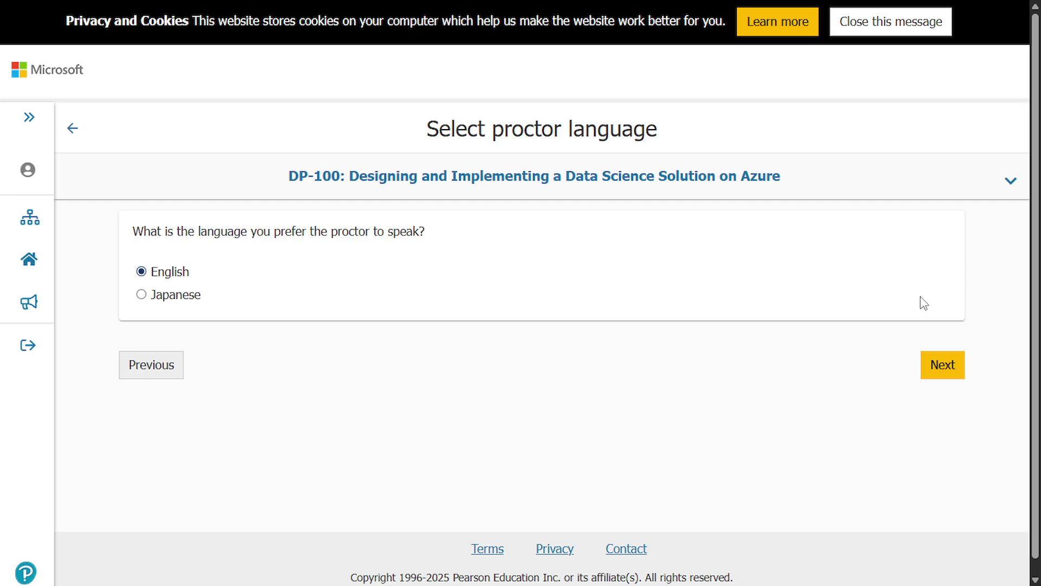
click(946, 363)
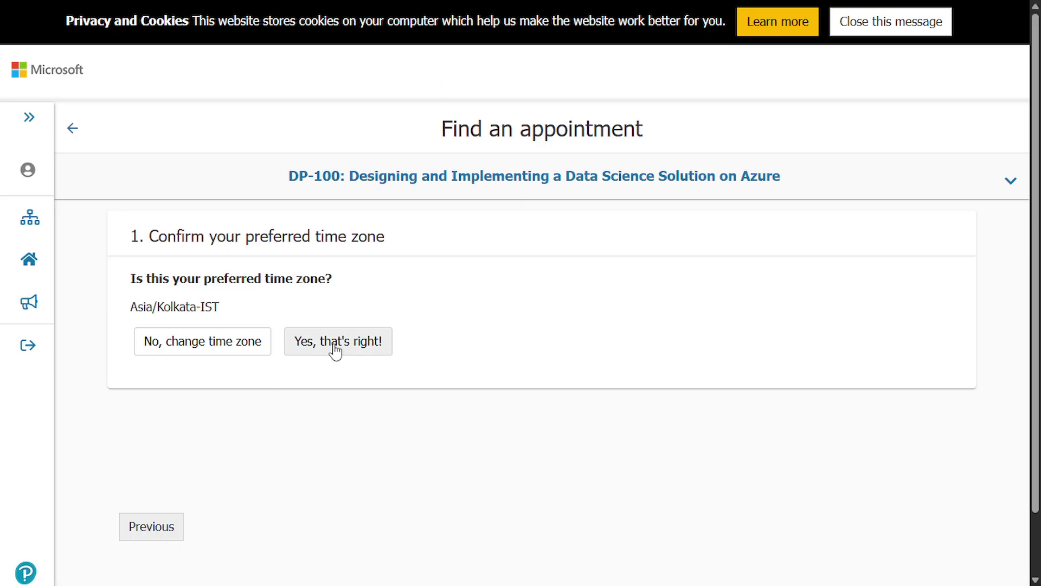
- Confirm the Asia/Kolkata-IST time zone and pick December 27, 2025 as the exam date
click(334, 345)
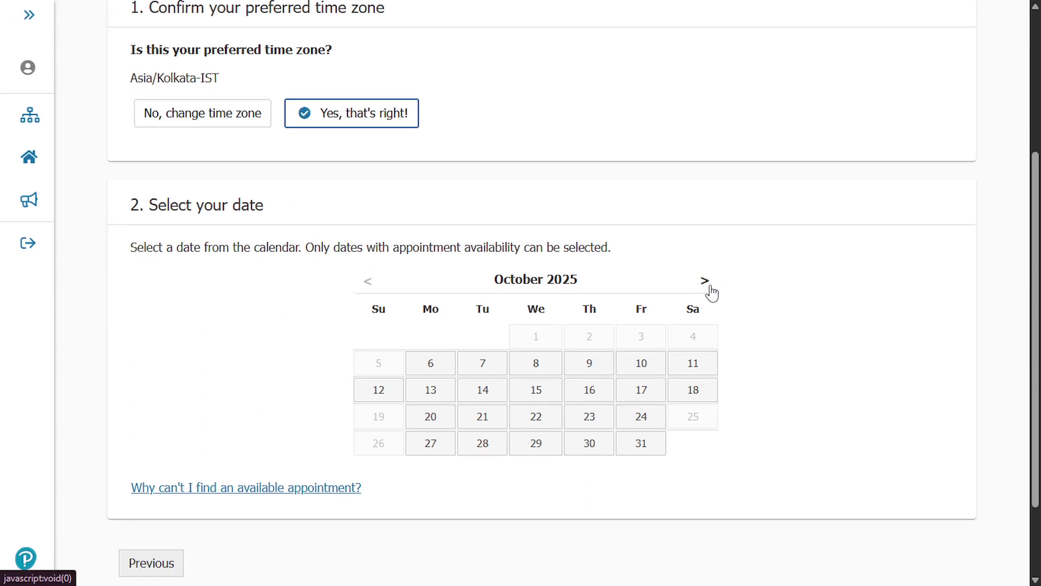
click(710, 286)
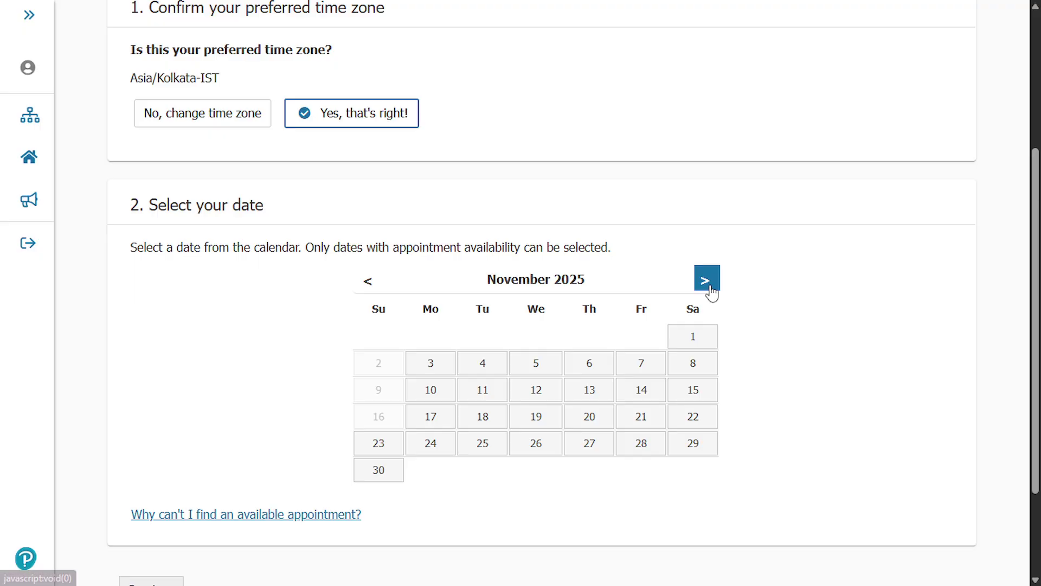
click(710, 285)
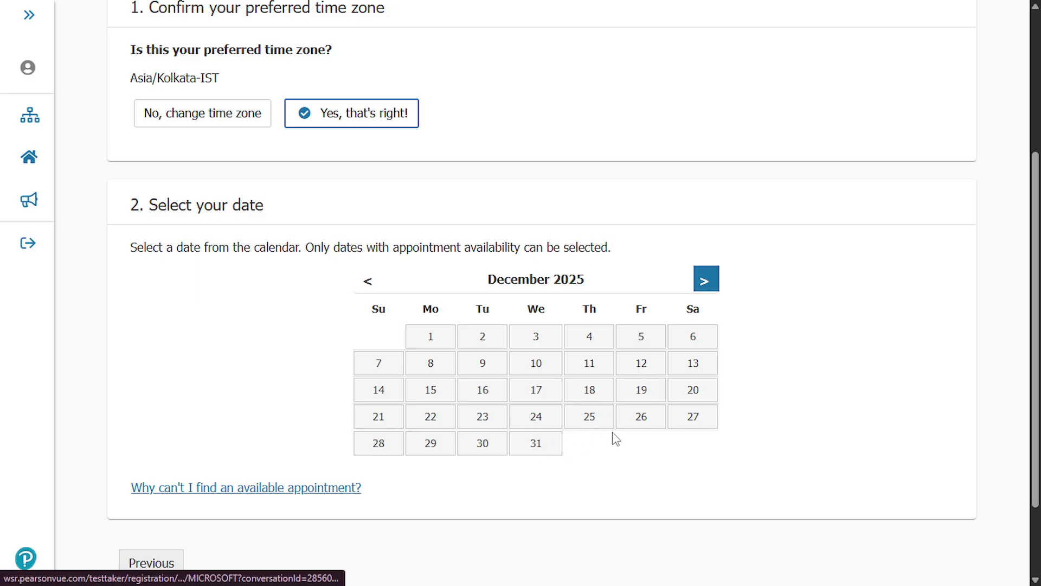
click(688, 419)
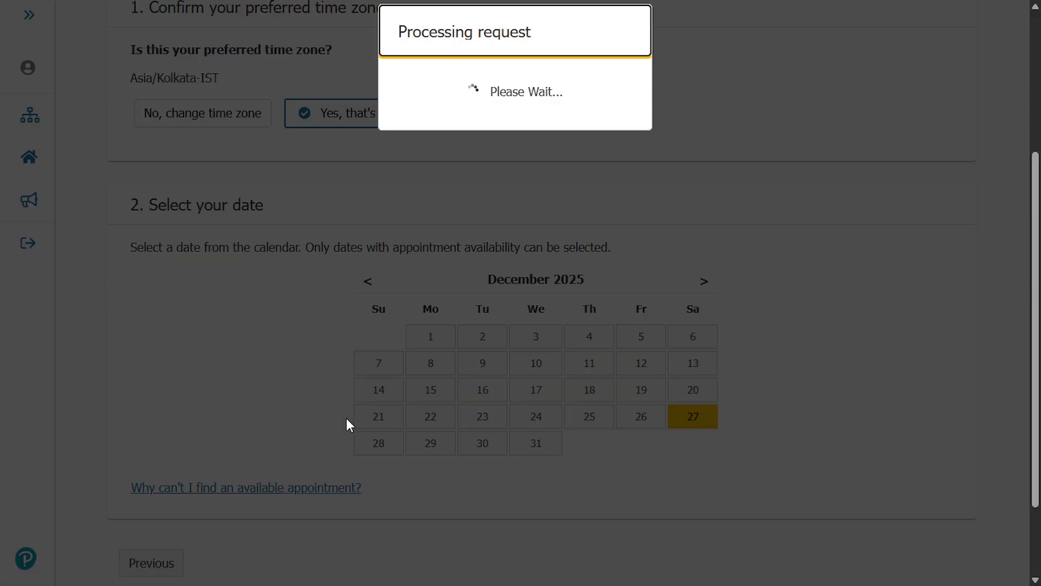
- Pick the 15:00 slot within 13:15 - 17:00 and book the appointment
scroll(324, 414, down, 4)
scroll(331, 413, down, 3)
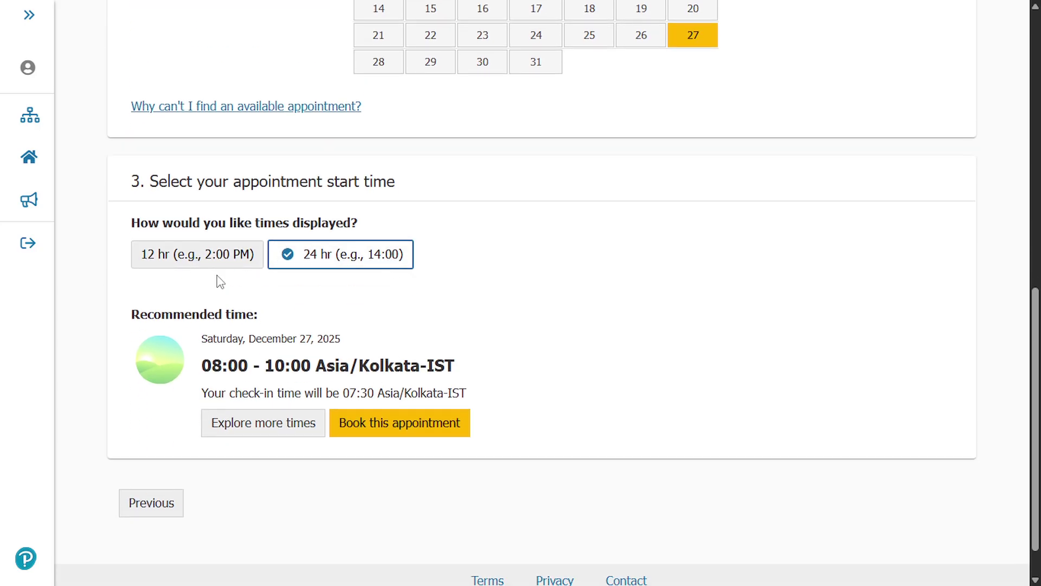
click(264, 428)
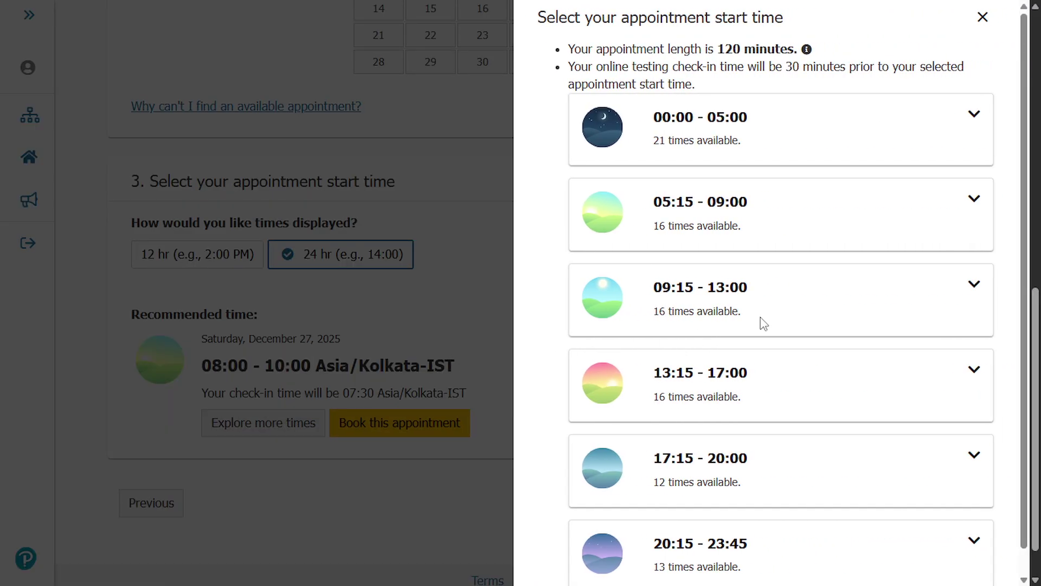
scroll(781, 328, down, 1)
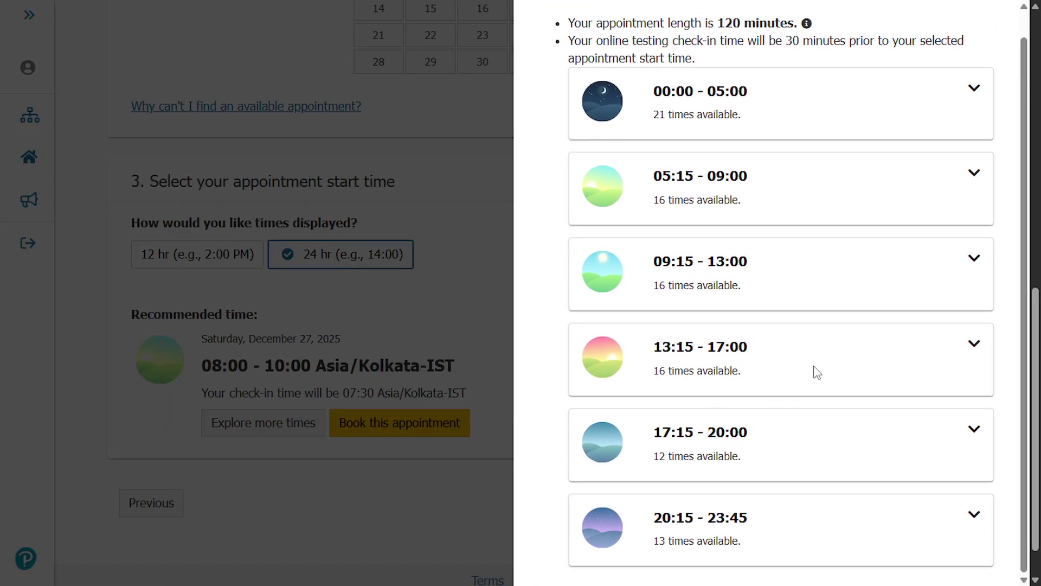
click(974, 343)
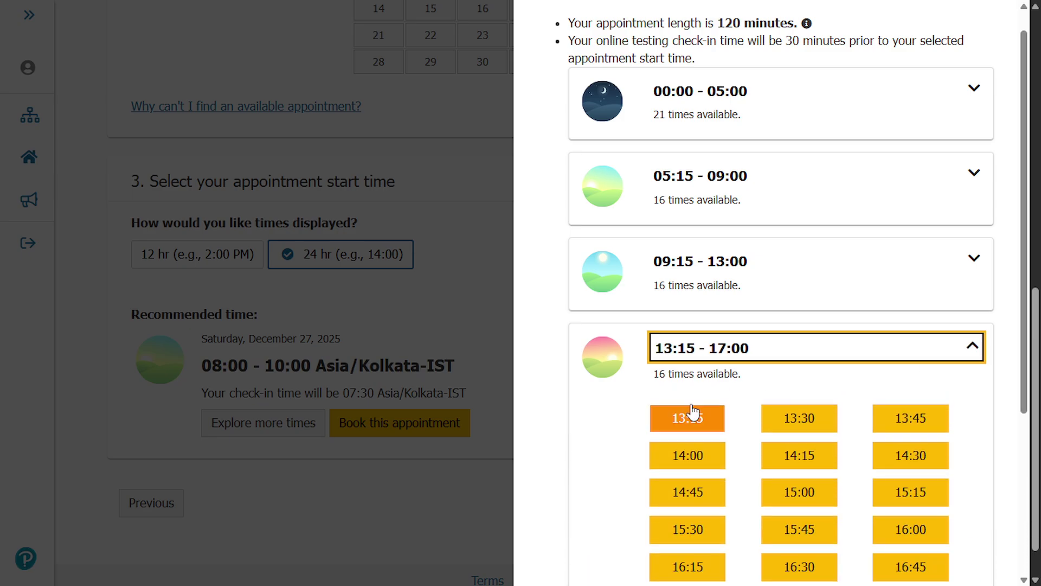
scroll(690, 412, down, 4)
click(787, 271)
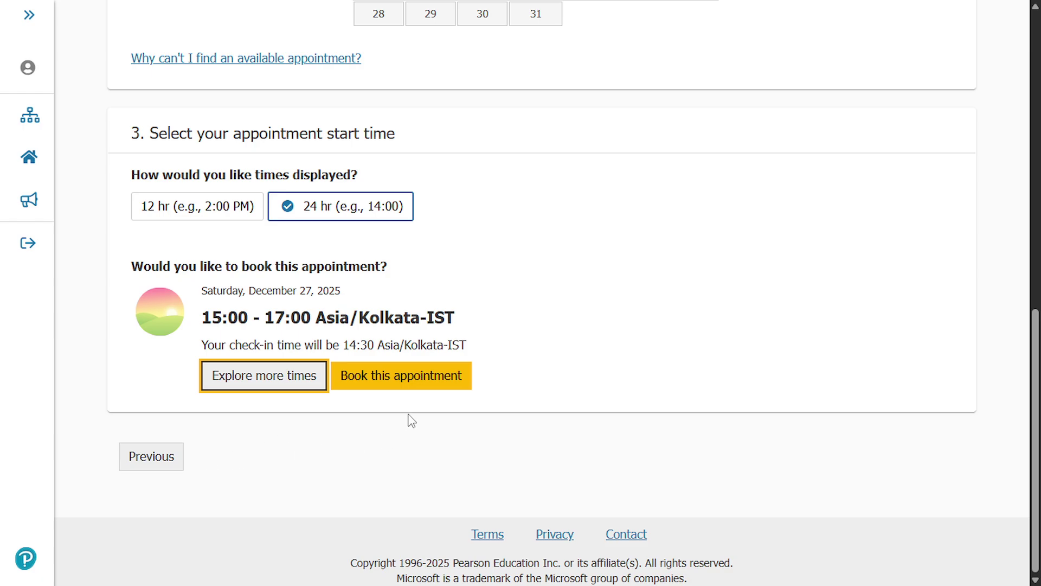
click(422, 386)
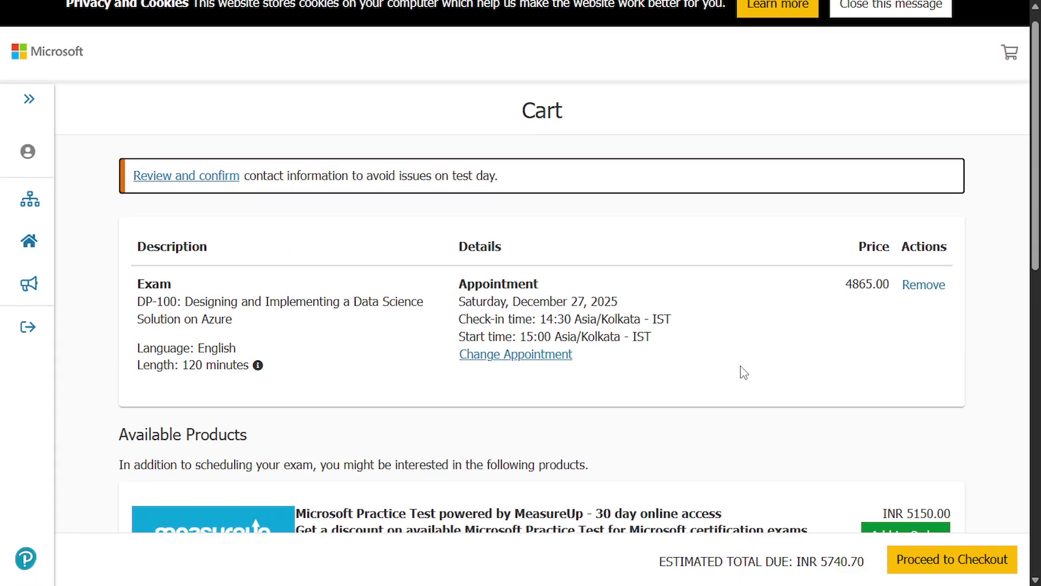
- Proceed from the cart with the DP-100 appointment to checkout
scroll(743, 372, down, 5)
scroll(743, 371, up, 1)
scroll(744, 372, down, 8)
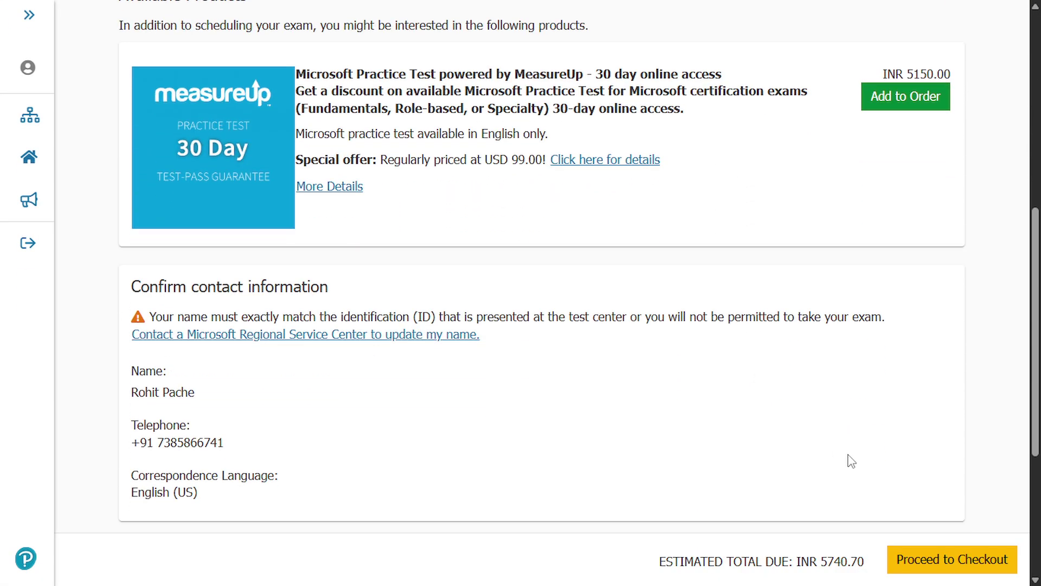
click(953, 499)
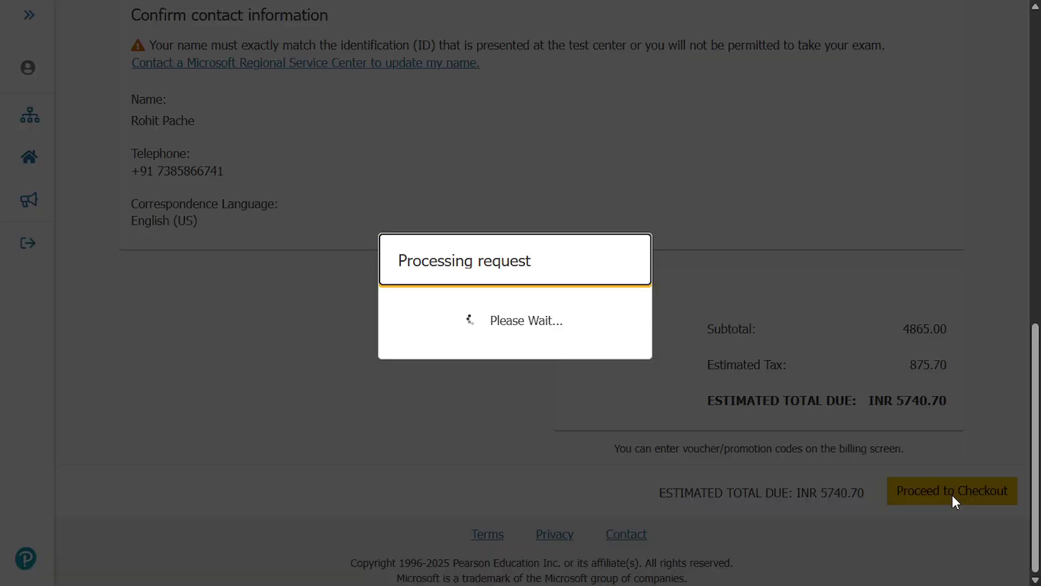
- Copy the 100% voucher code from the email into the Add Voucher or Promo Code field
scroll(607, 282, down, 3)
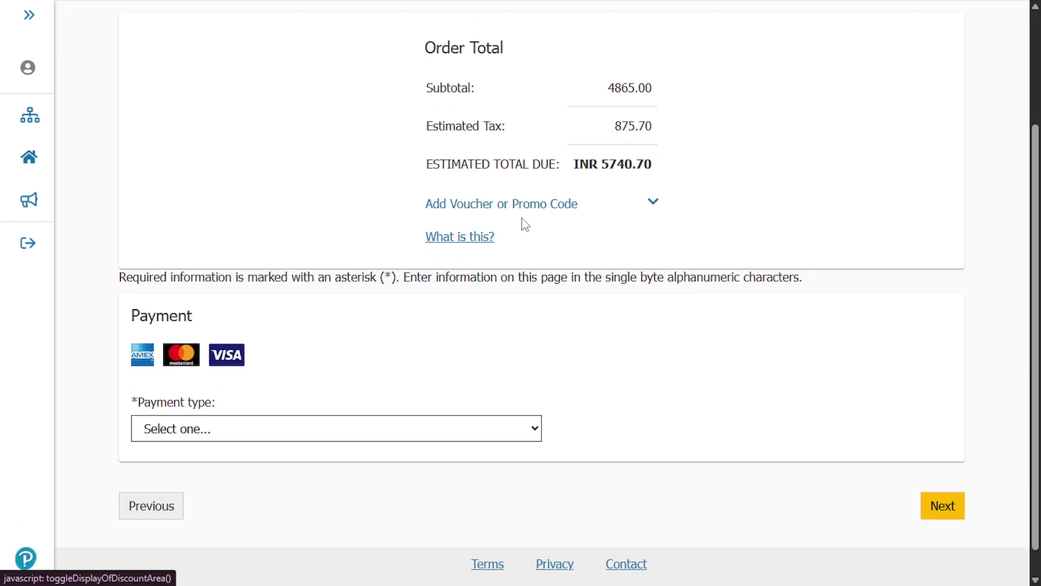
click(525, 214)
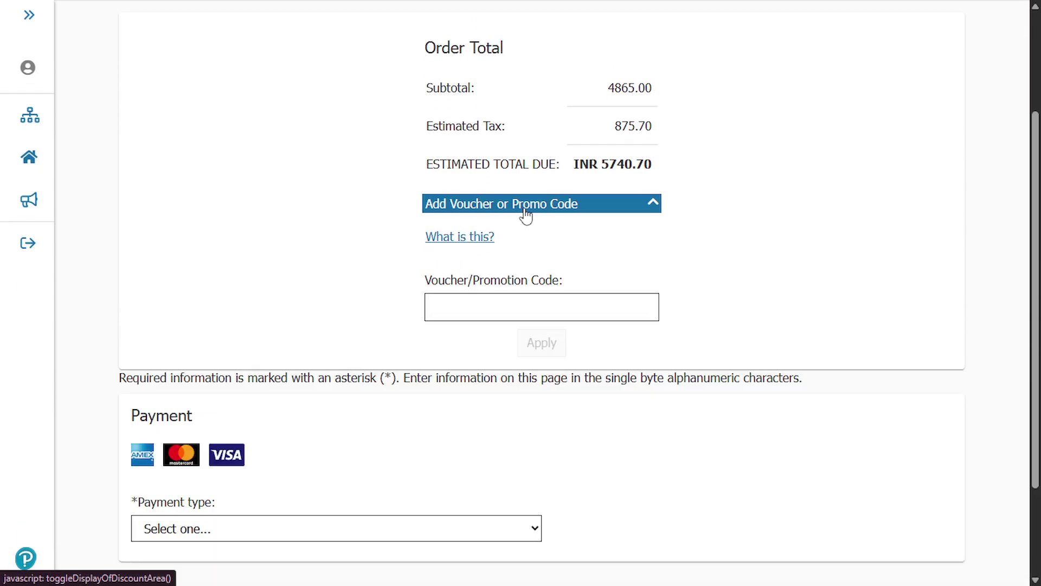
click(519, 309)
click(704, 309)
click(567, 307)
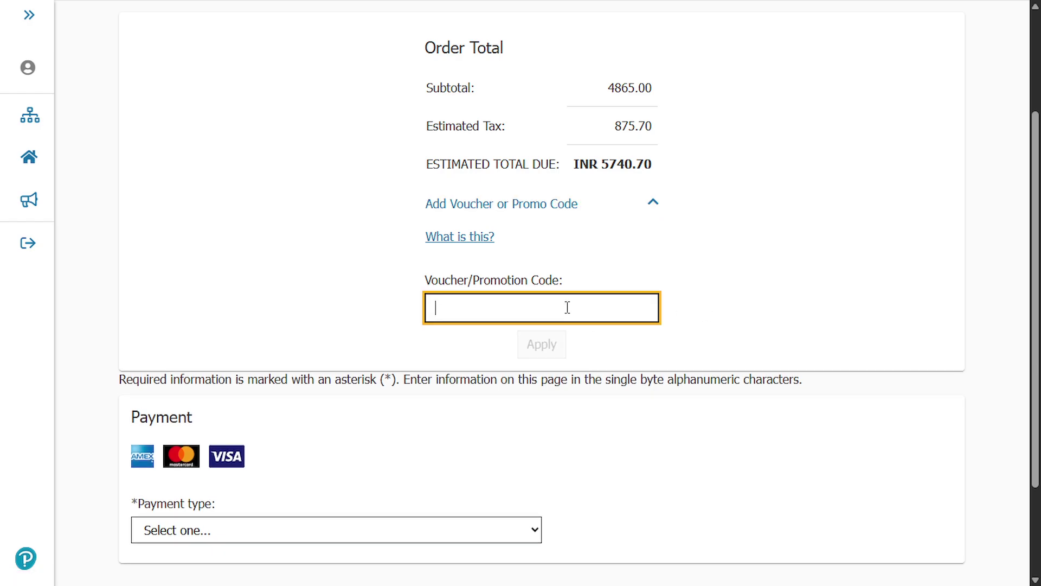
click(298, 15)
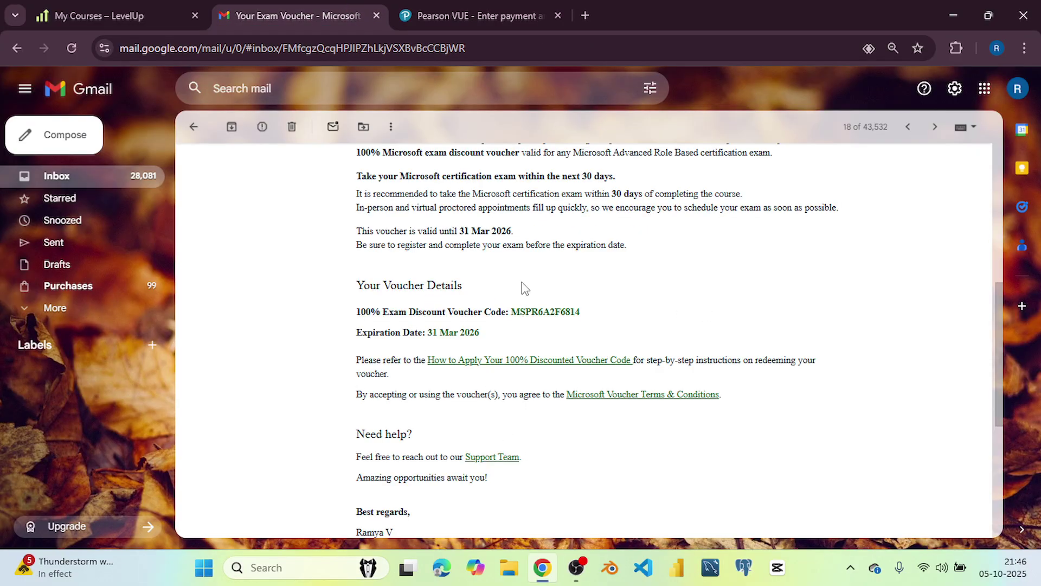
drag(510, 311, 593, 320)
key(ctrl+c)
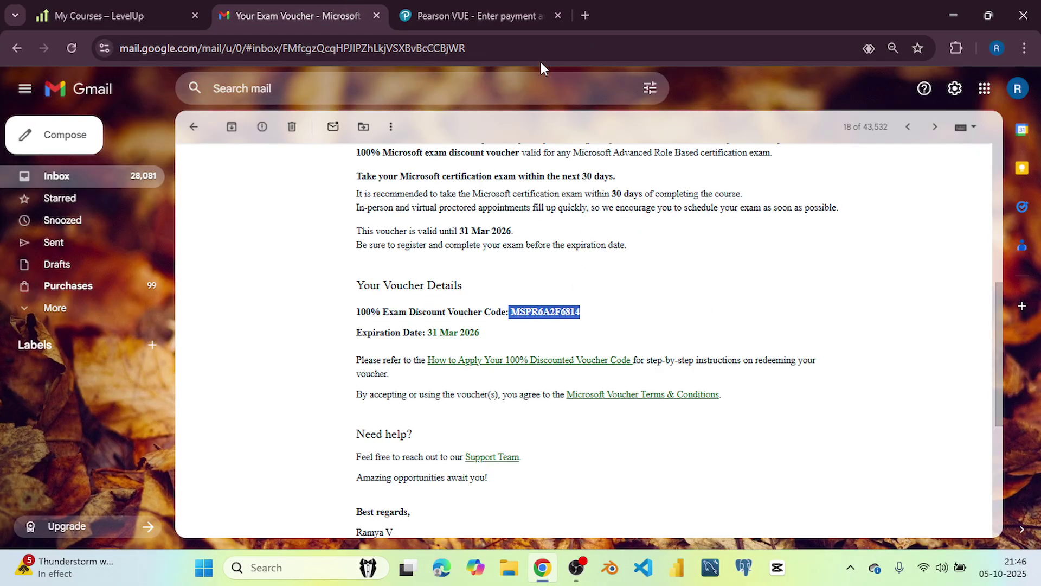
click(537, 16)
- Paste and redeem the 100% voucher, bringing the total due down to INR 0.00
key(ctrl+v)
click(546, 416)
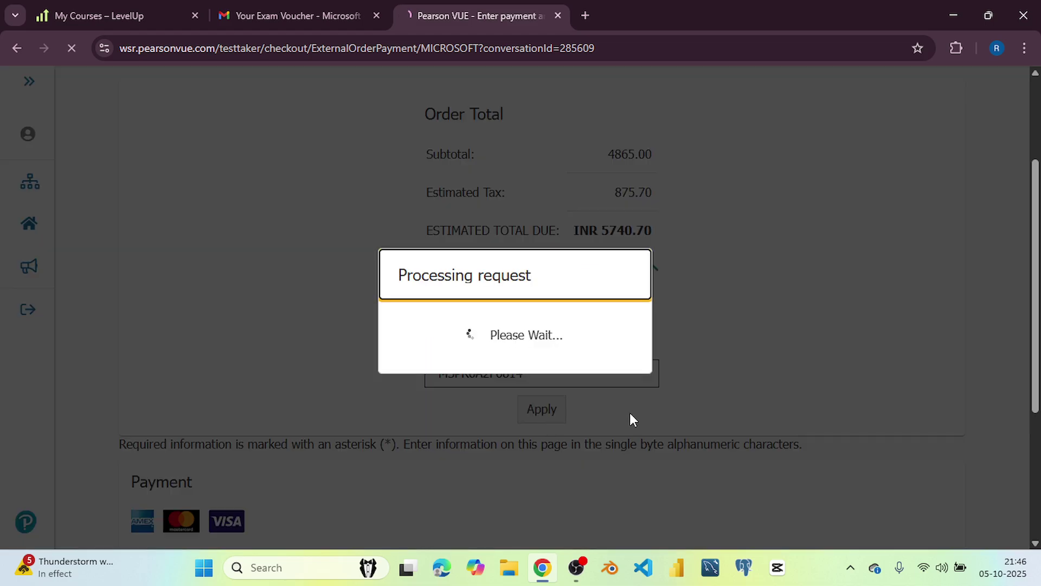
scroll(646, 406, down, 2)
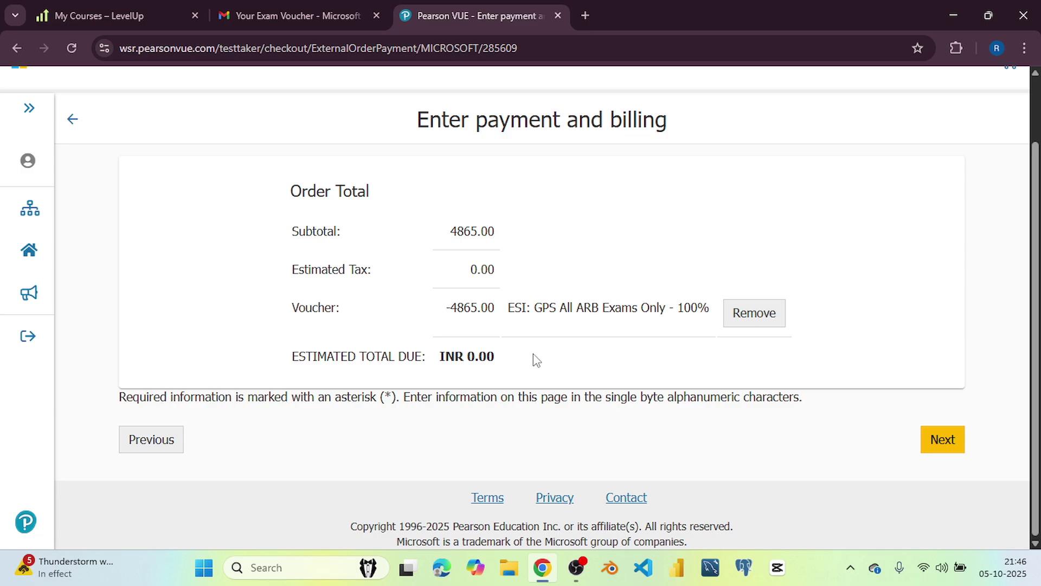
drag(458, 357, 511, 360)
- Continue to the Almost there order review page and look over the zero-cost order
click(944, 441)
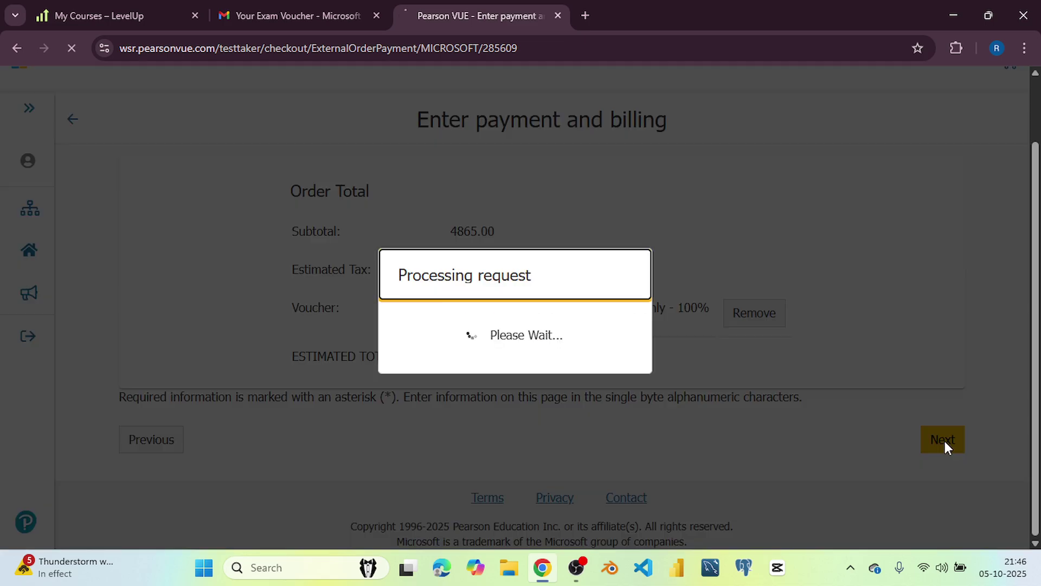
scroll(519, 423, down, 5)
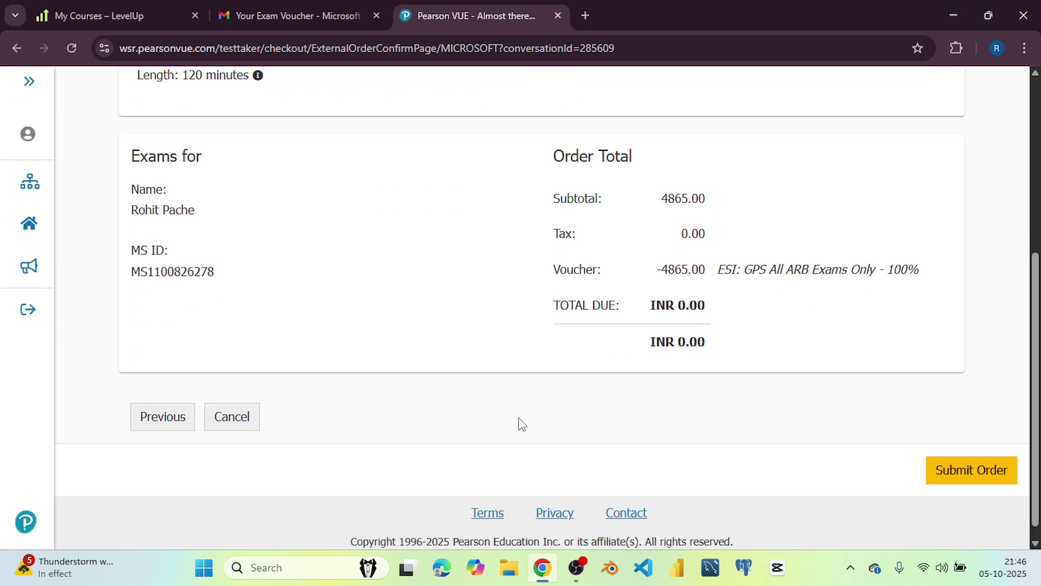
scroll(624, 369, up, 2)
scroll(628, 362, up, 3)
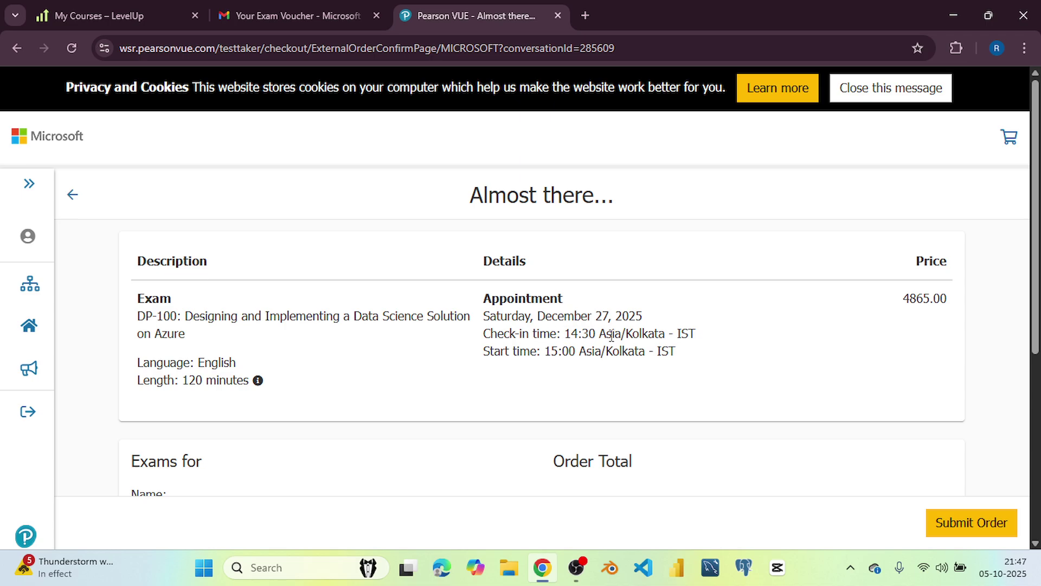
scroll(613, 338, down, 5)
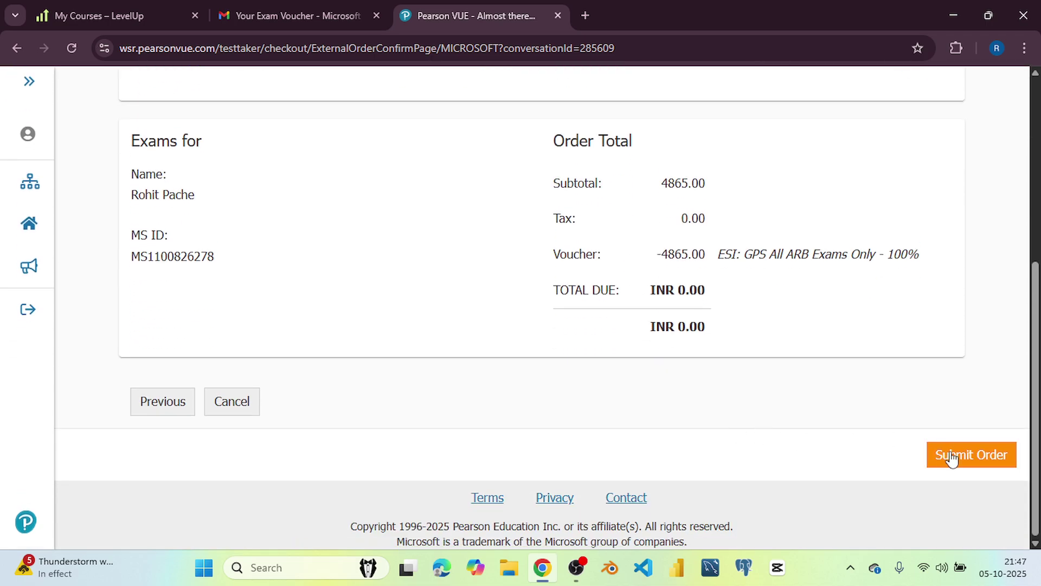
- Submit the DP-100 order, dismiss the system test popup, and review the order summary
click(952, 457)
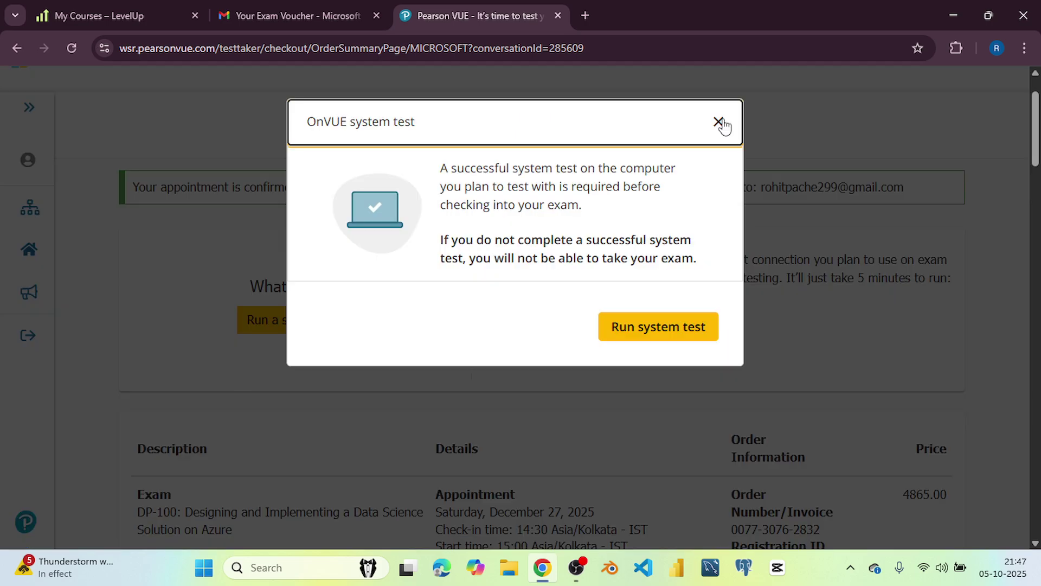
click(720, 123)
scroll(613, 277, down, 5)
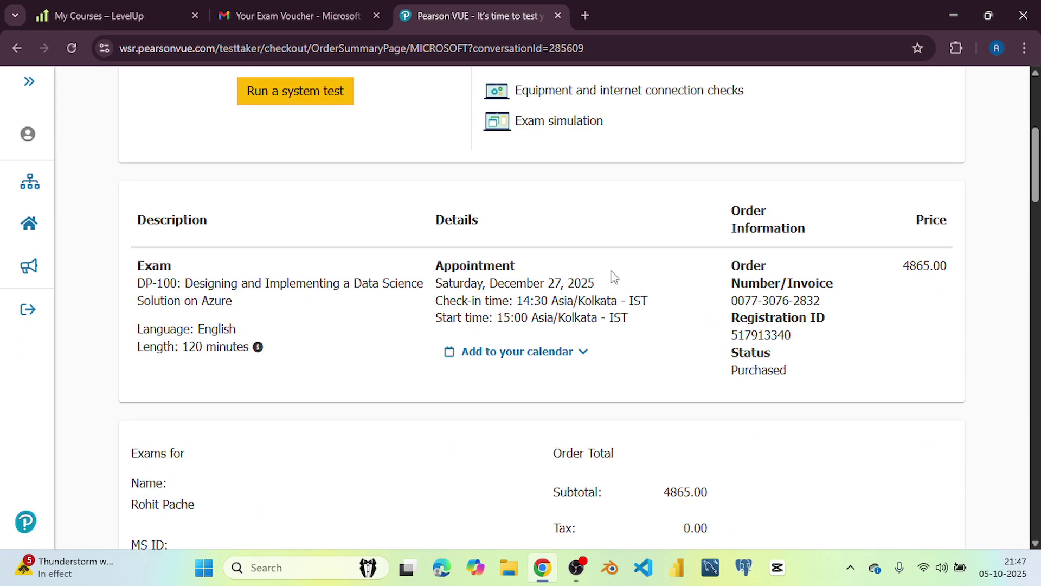
scroll(613, 277, down, 8)
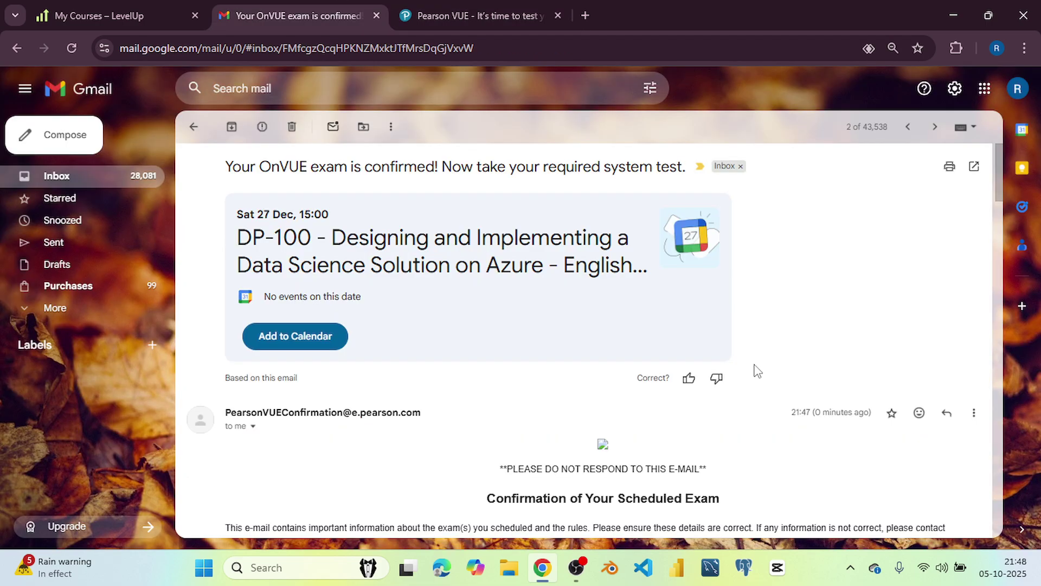
- Scroll through the OnVUE email confirming the DP-100 exam on 27 December 2025 at 03:00 PM
scroll(757, 371, down, 12)
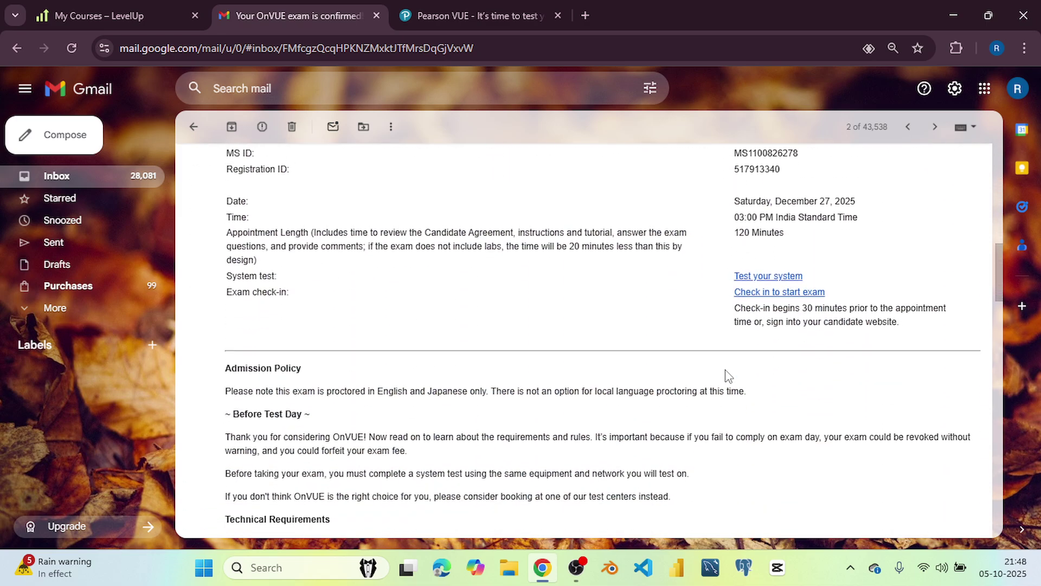